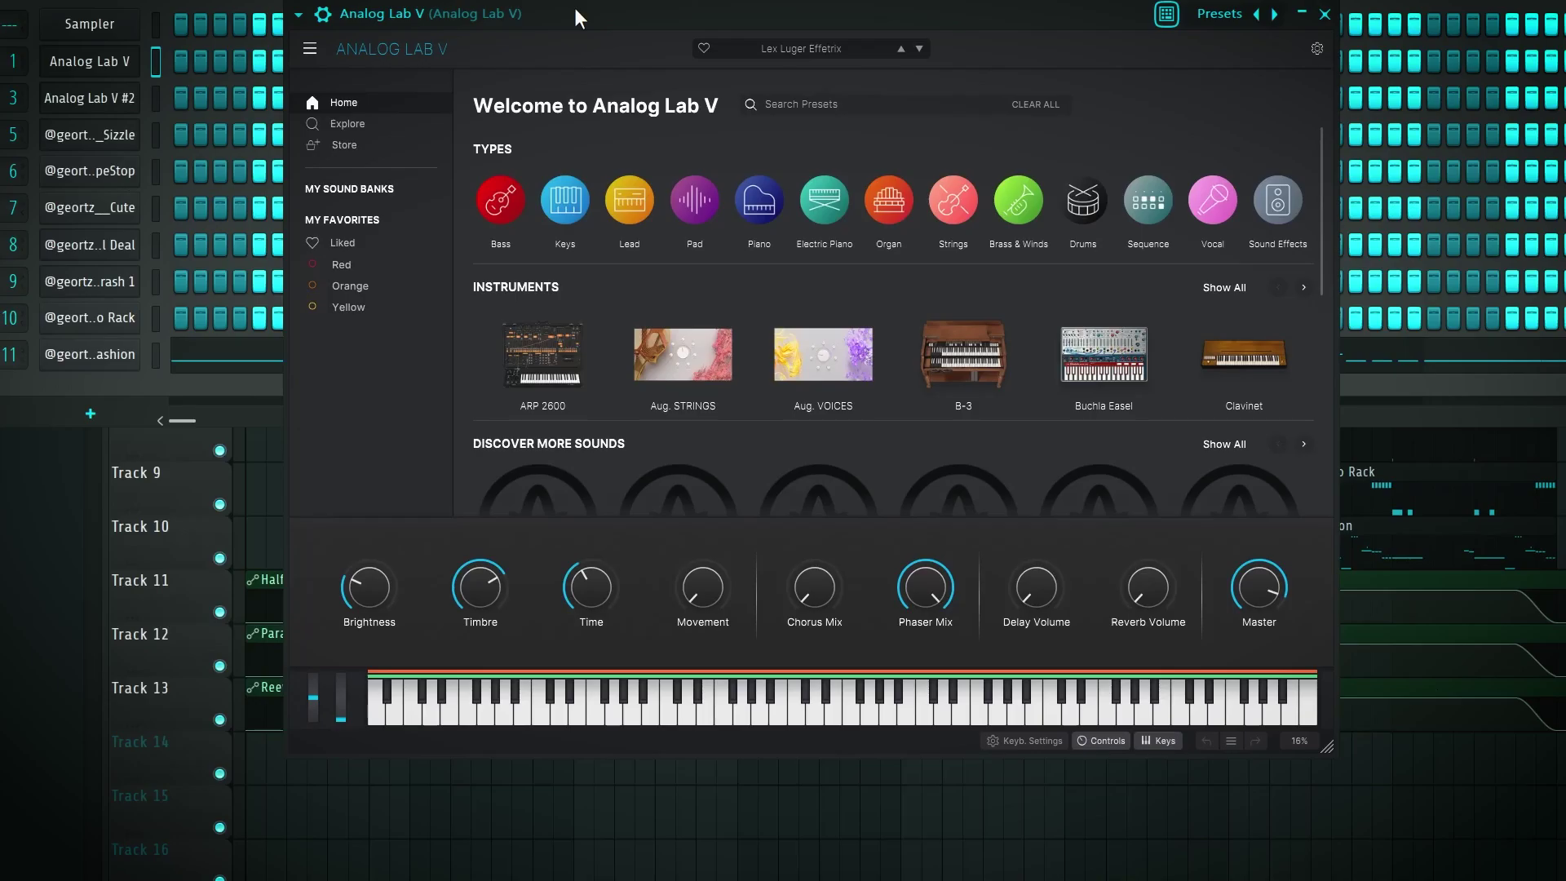
# Look over the Analog Lab V home page and the audio clip on Track 3 of the playlist.
pyautogui.moveTo(575, 10); pyautogui.dragTo(568, 6)
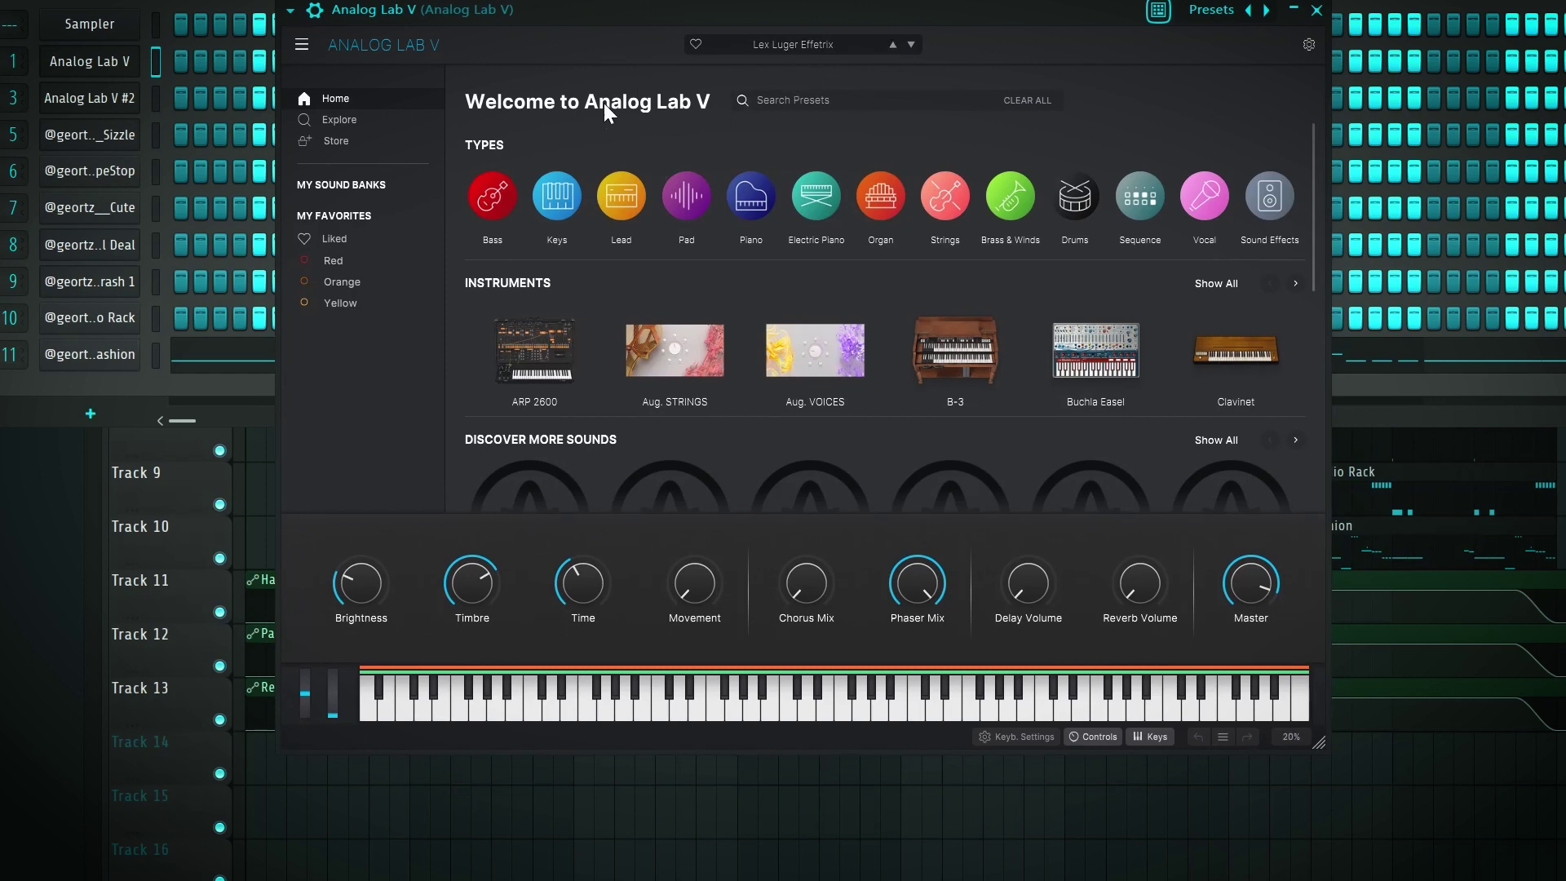
pyautogui.click(387, 192)
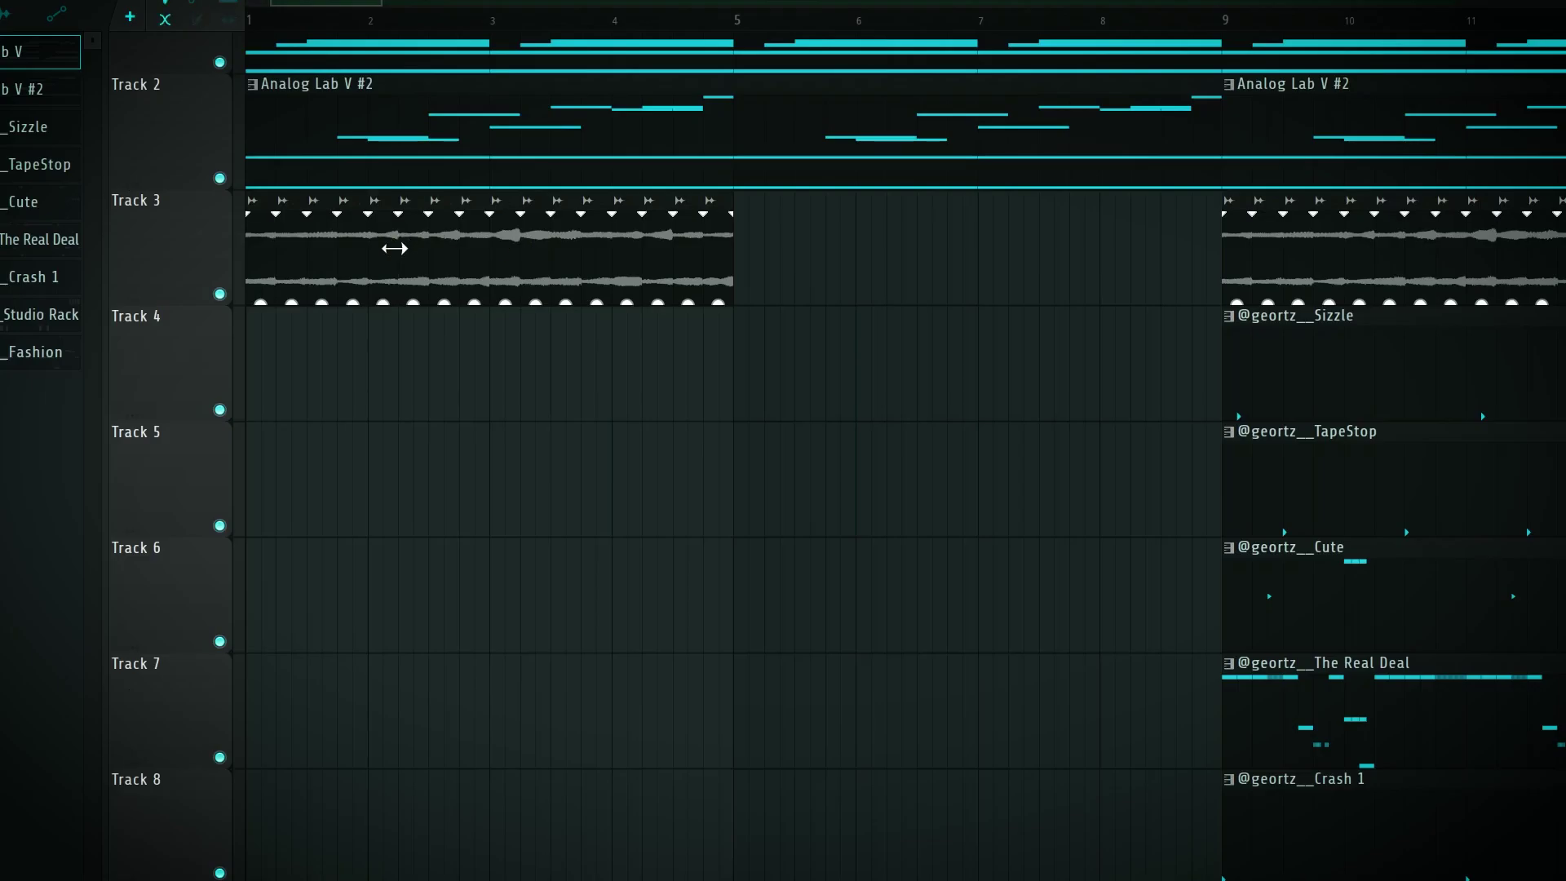
pyautogui.doubleClick(394, 248)
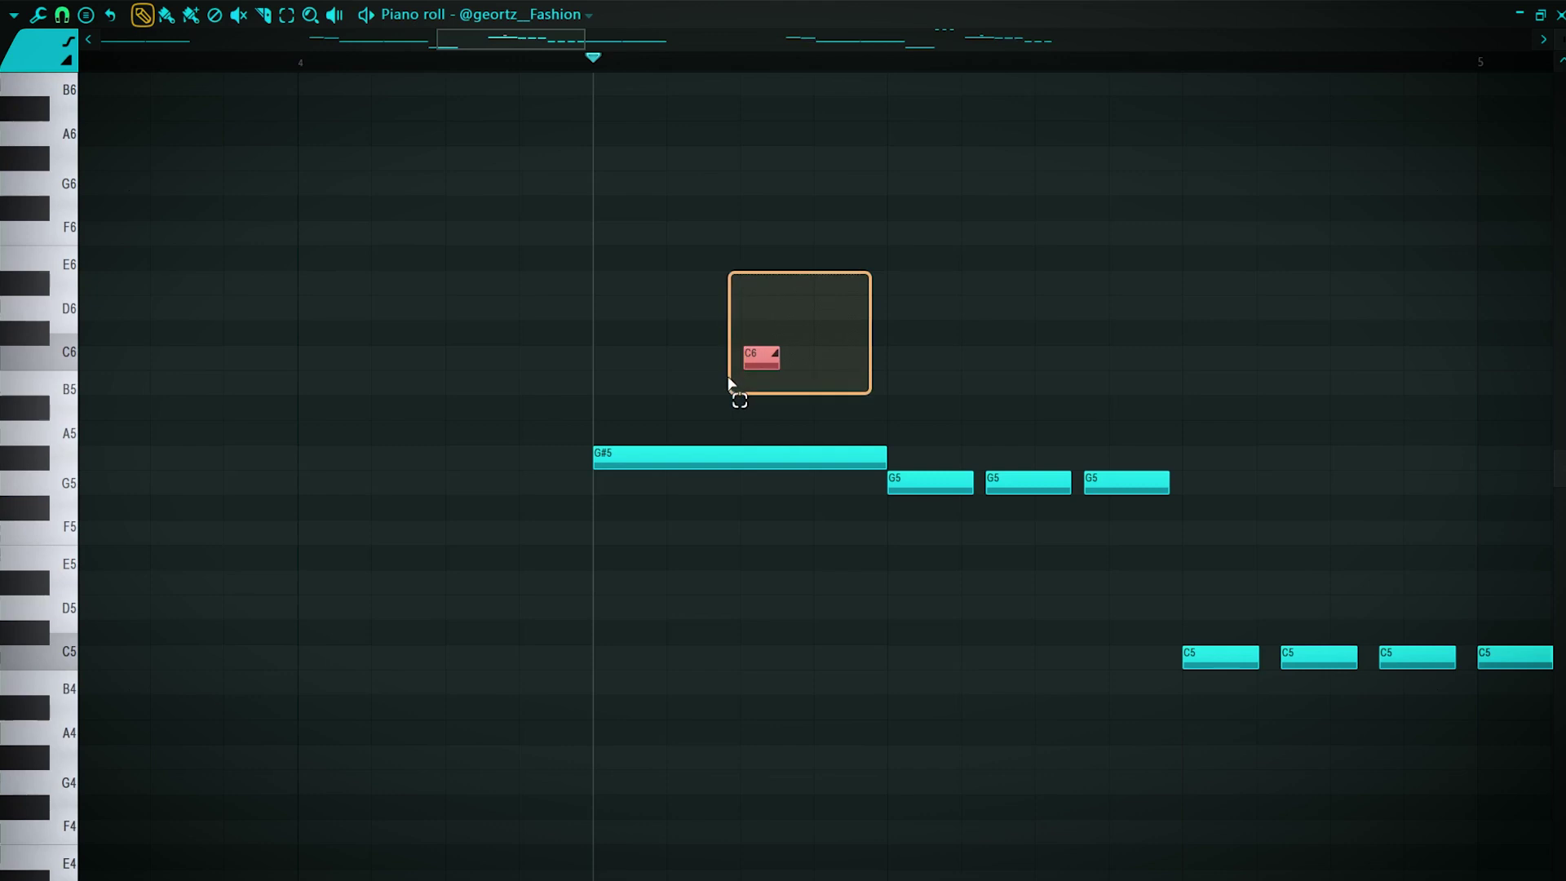
# Examine the C6 slide note above the G#5 note in the Fashion pattern.
pyautogui.moveTo(728, 377); pyautogui.dragTo(726, 379)
pyautogui.scroll(3, 726, 379)
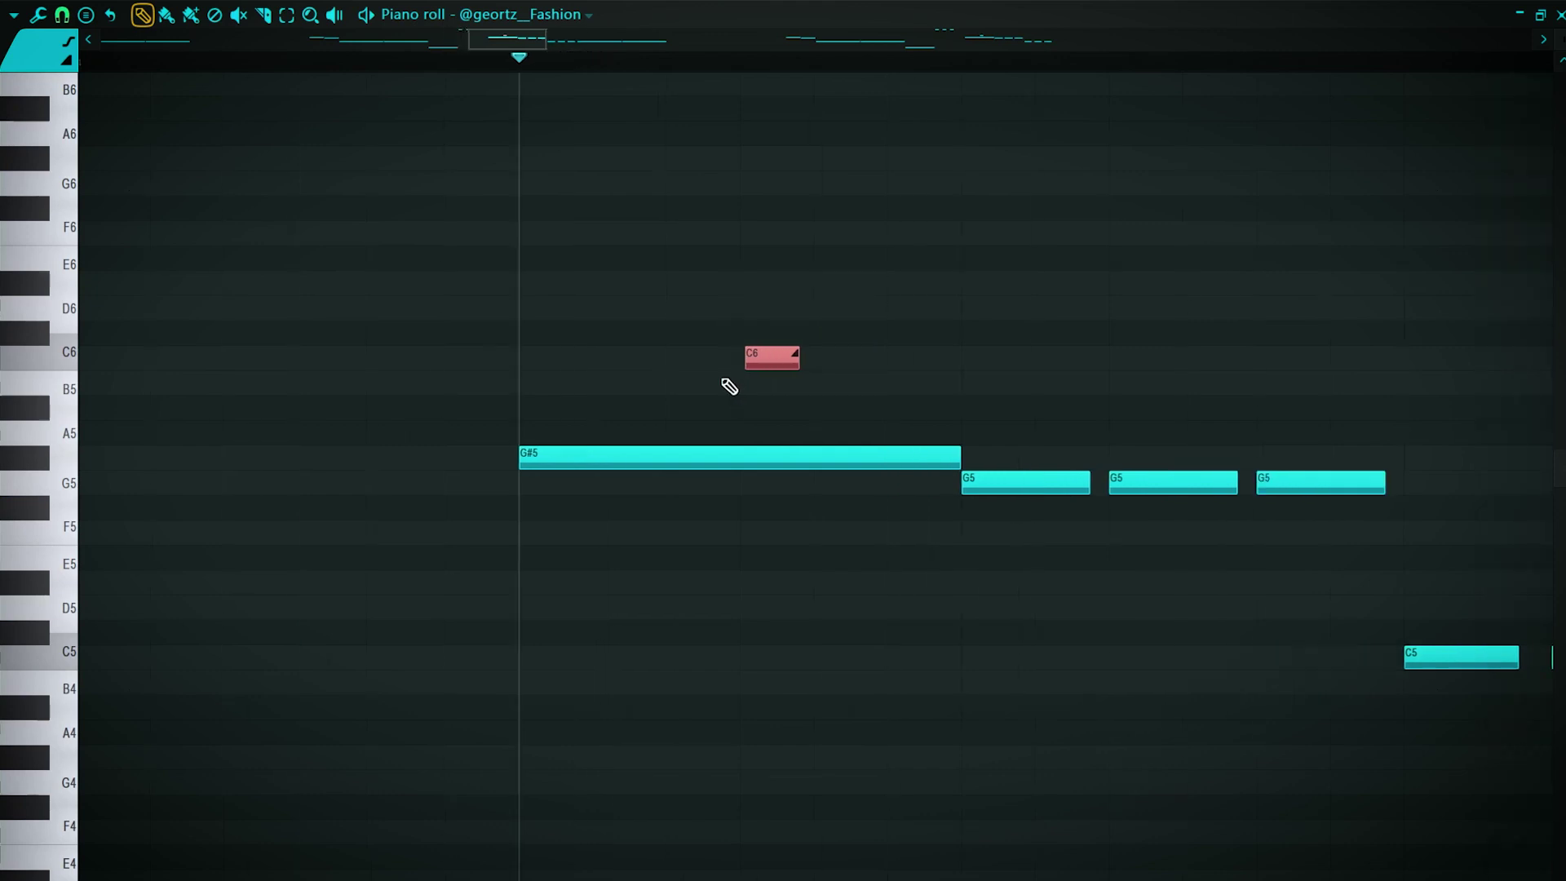
pyautogui.moveTo(768, 311); pyautogui.dragTo(650, 429)
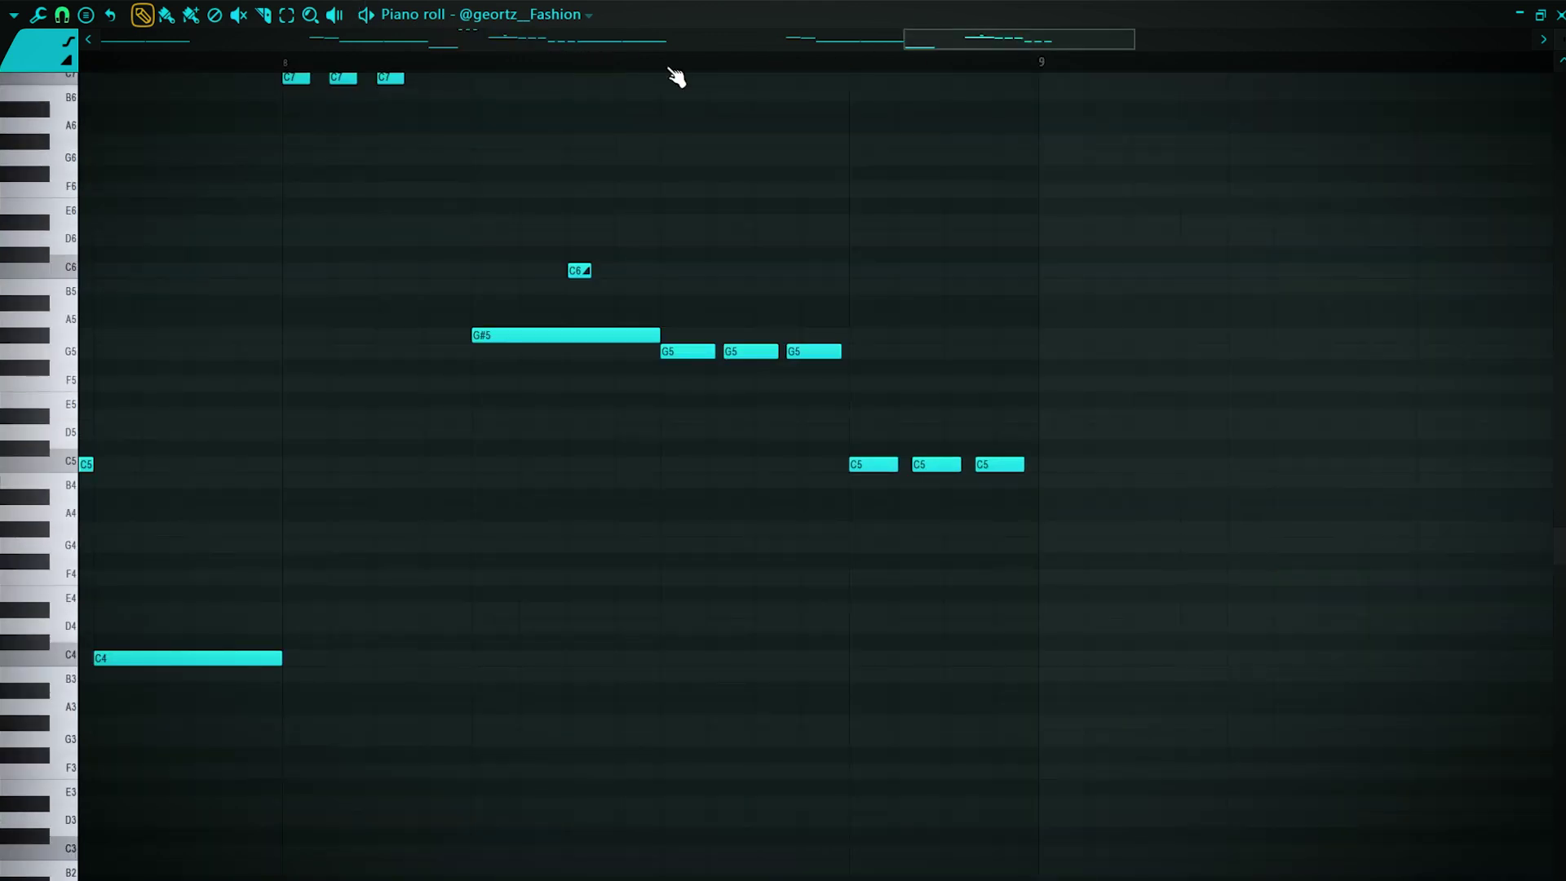
# Set the piano roll snap to 1/3 beat for the closing G5 and C5 notes of the Fashion pattern.
pyautogui.press('space')
pyautogui.click(63, 15)
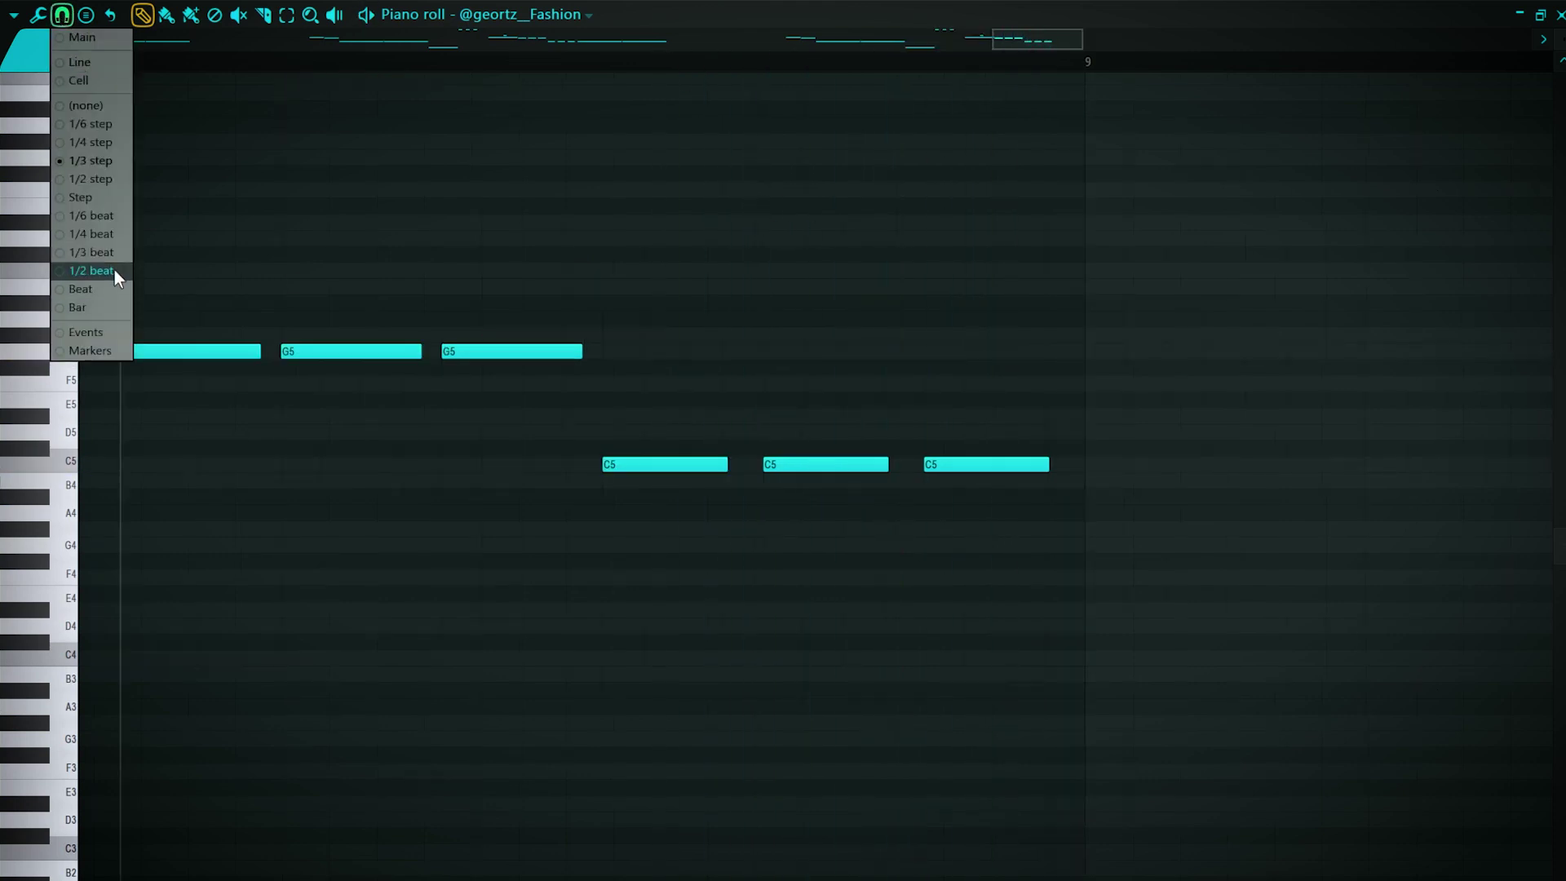
pyautogui.click(95, 253)
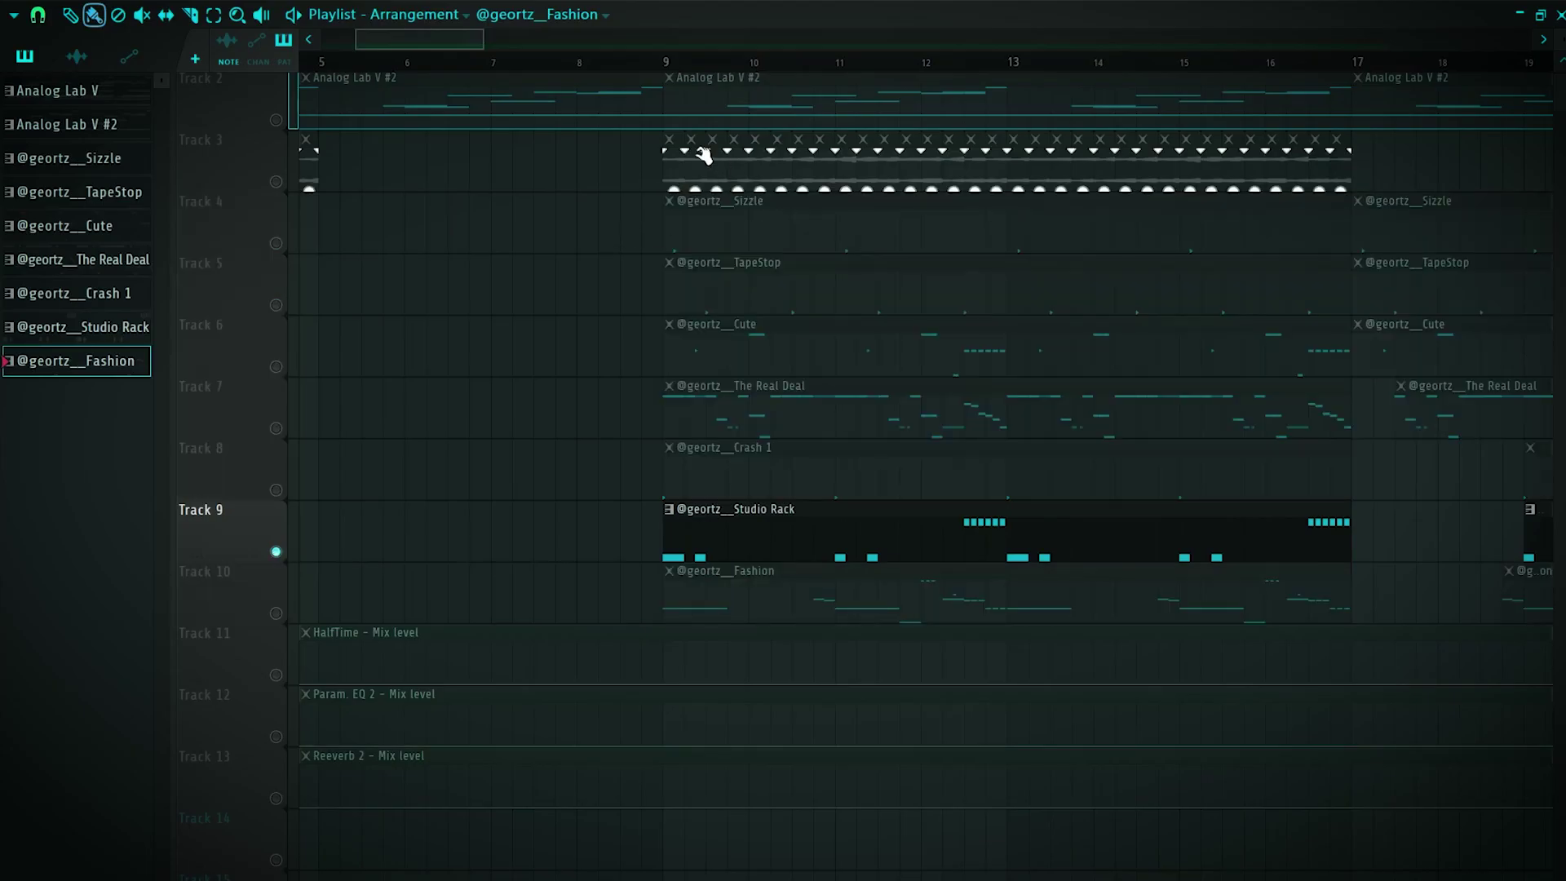
# Open the Studio Rack pattern from Track 9 in the piano roll and enlarge its velocity lane.
pyautogui.doubleClick(741, 542)
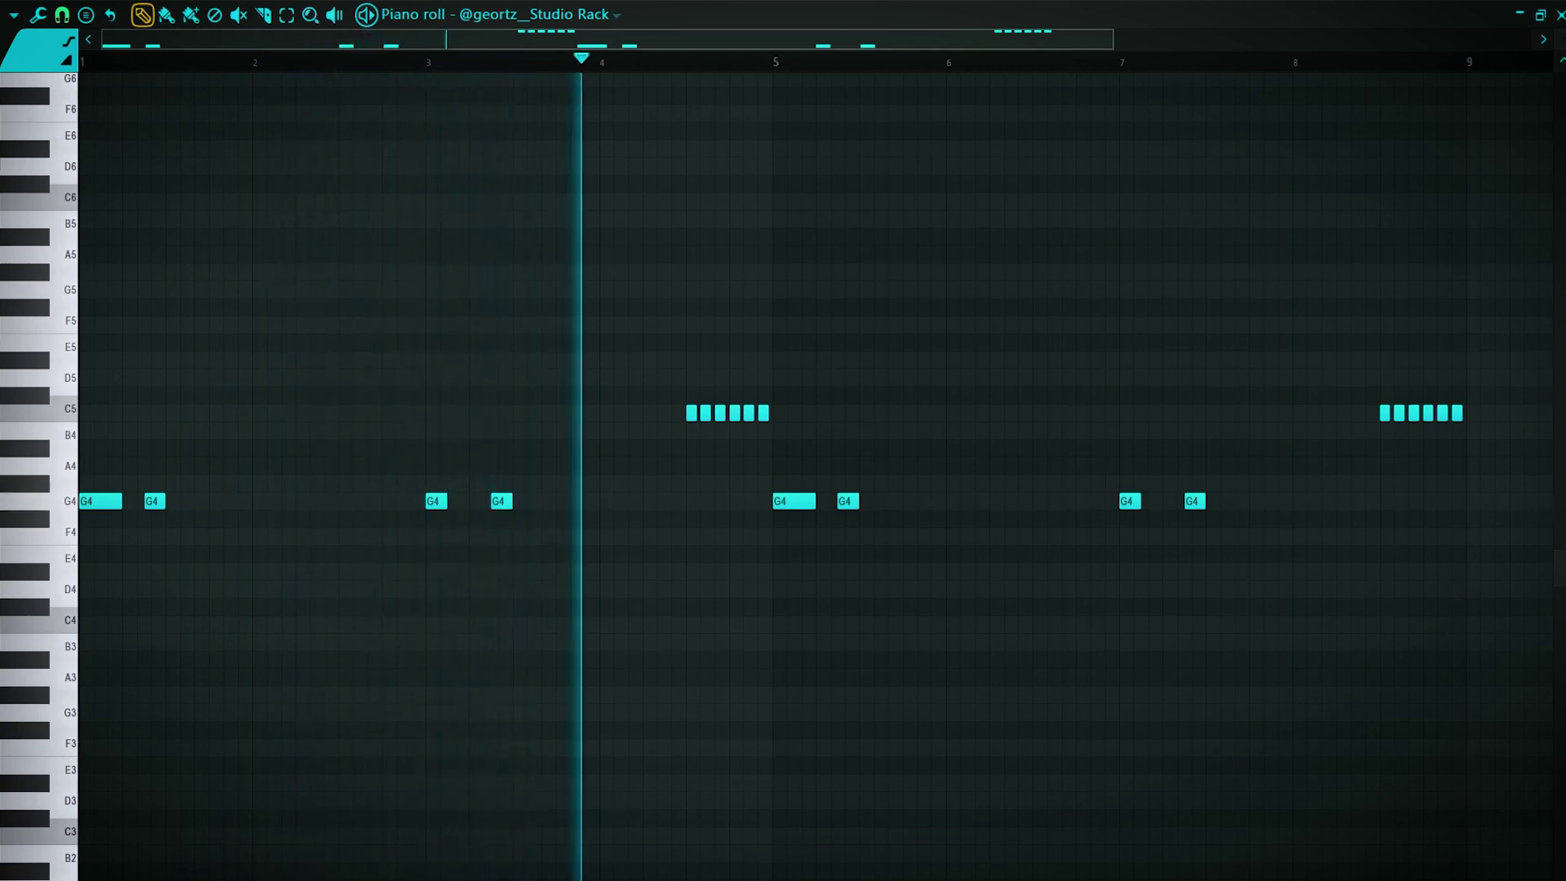
pyautogui.moveTo(628, 877); pyautogui.dragTo(650, 538)
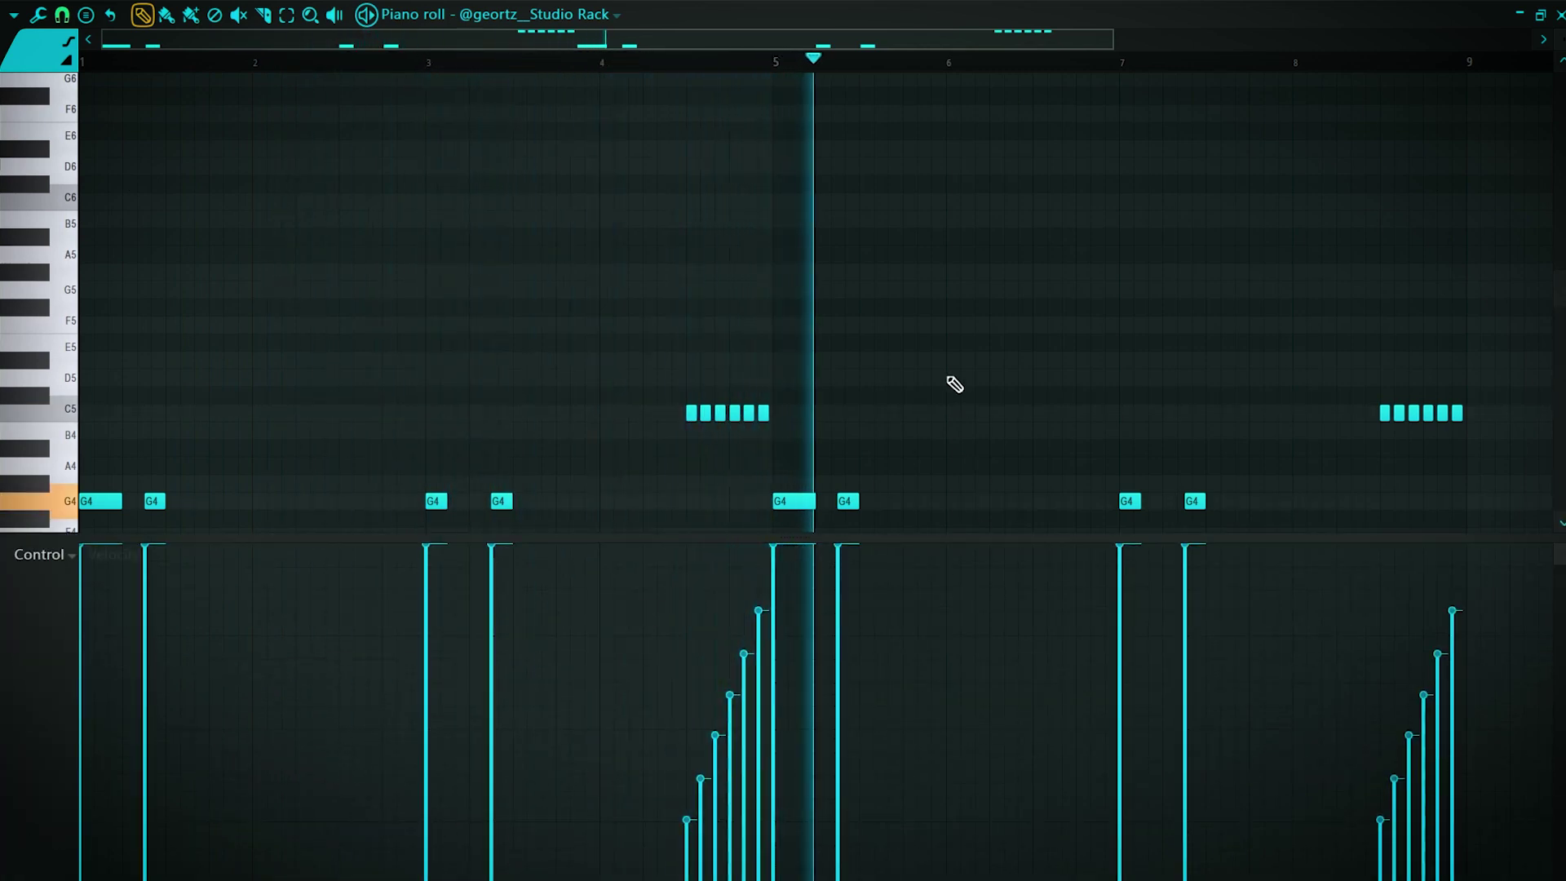
pyautogui.scroll(-3, 889, 351)
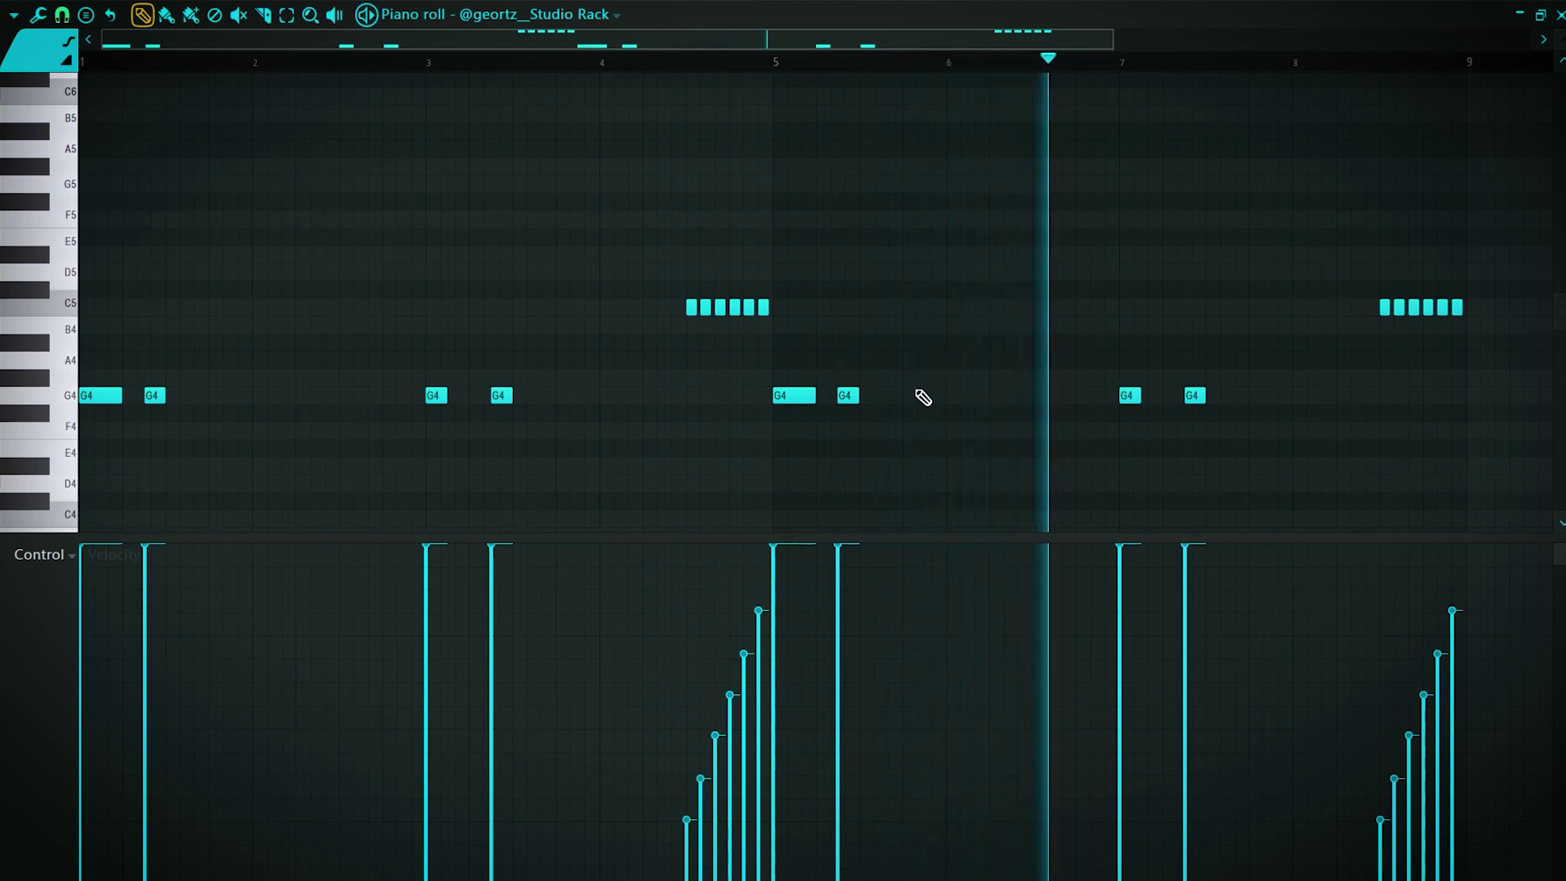
# Select the six C5 notes before bar 9 of the Studio Rack pattern and play them to check their velocities.
pyautogui.moveTo(847, 387); pyautogui.dragTo(560, 377)
pyautogui.hscroll(2, 1188, 384)
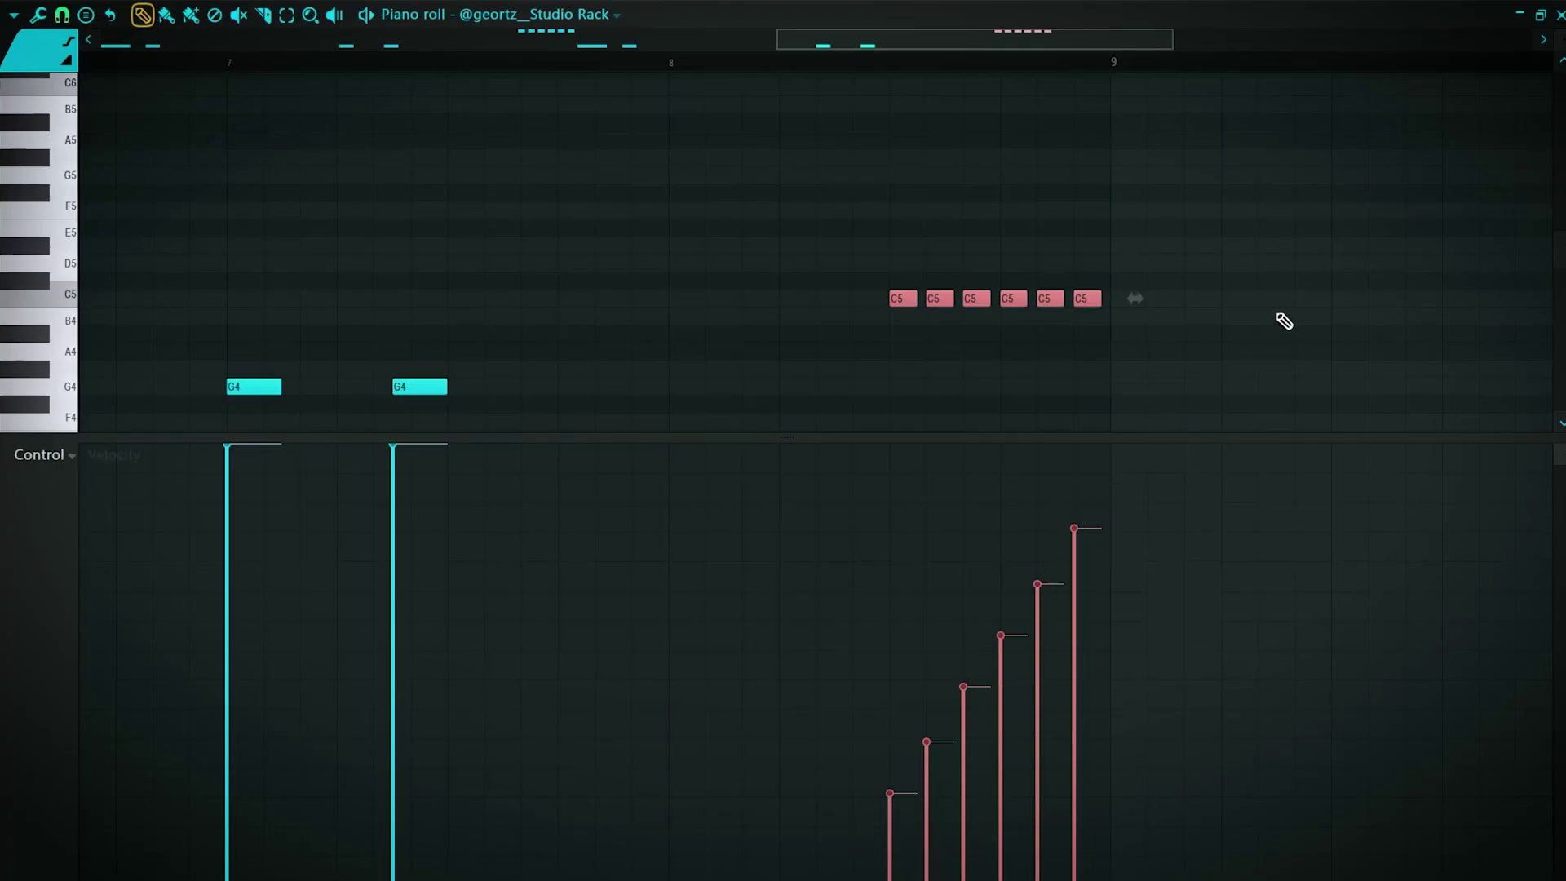
pyautogui.moveTo(1251, 220); pyautogui.dragTo(898, 351)
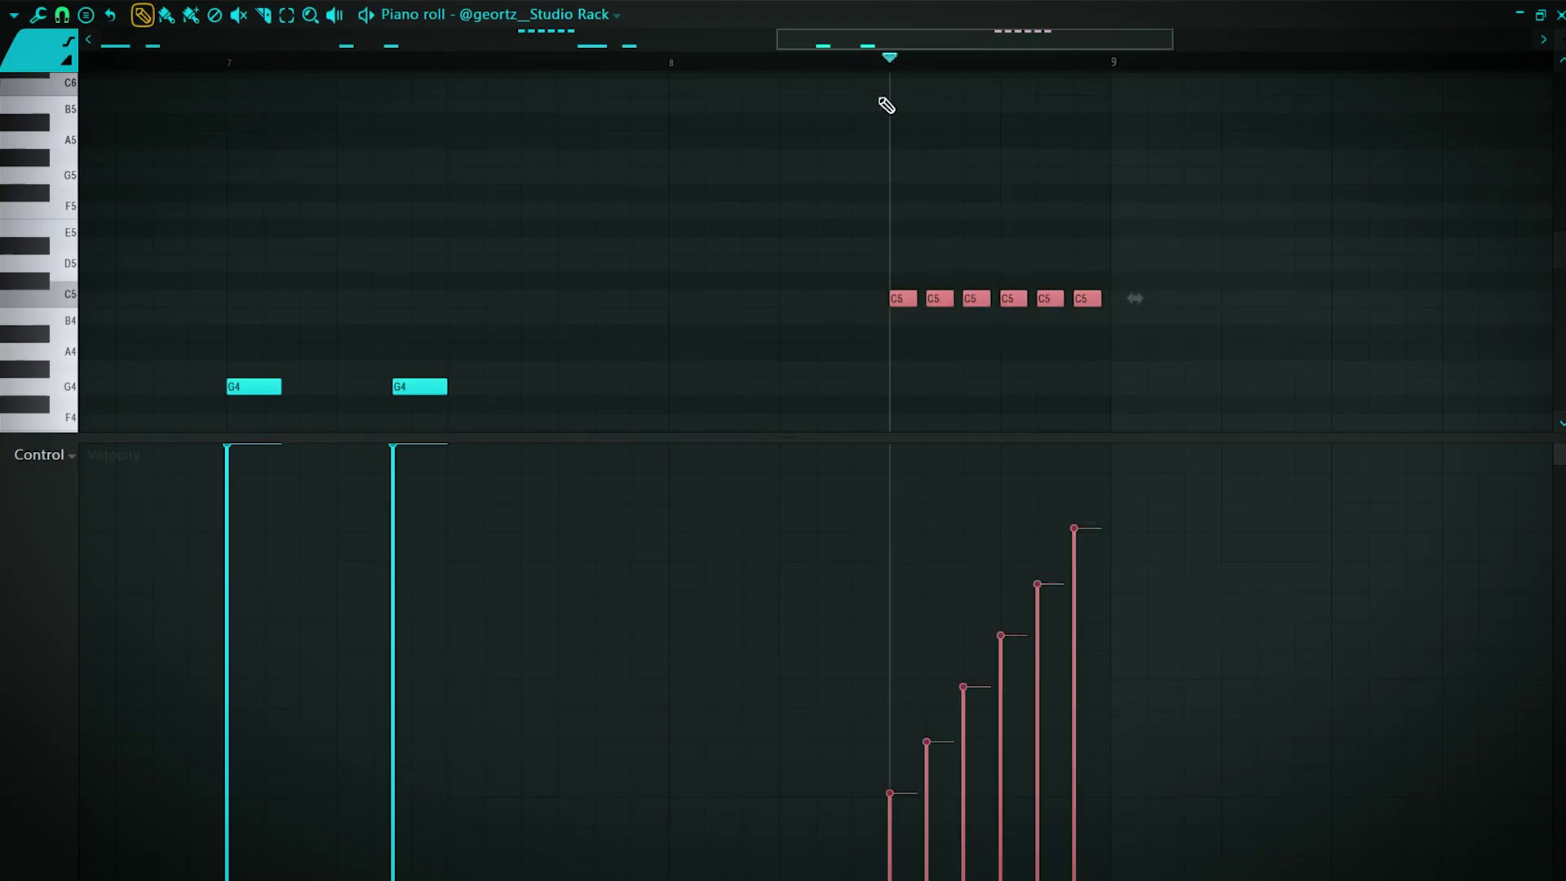
pyautogui.press('space')
pyautogui.press('space')
pyautogui.moveTo(908, 526)
pyautogui.mouseDown()
pyautogui.moveTo(910, 513)
pyautogui.moveTo(1338, 471)
pyautogui.mouseUp()
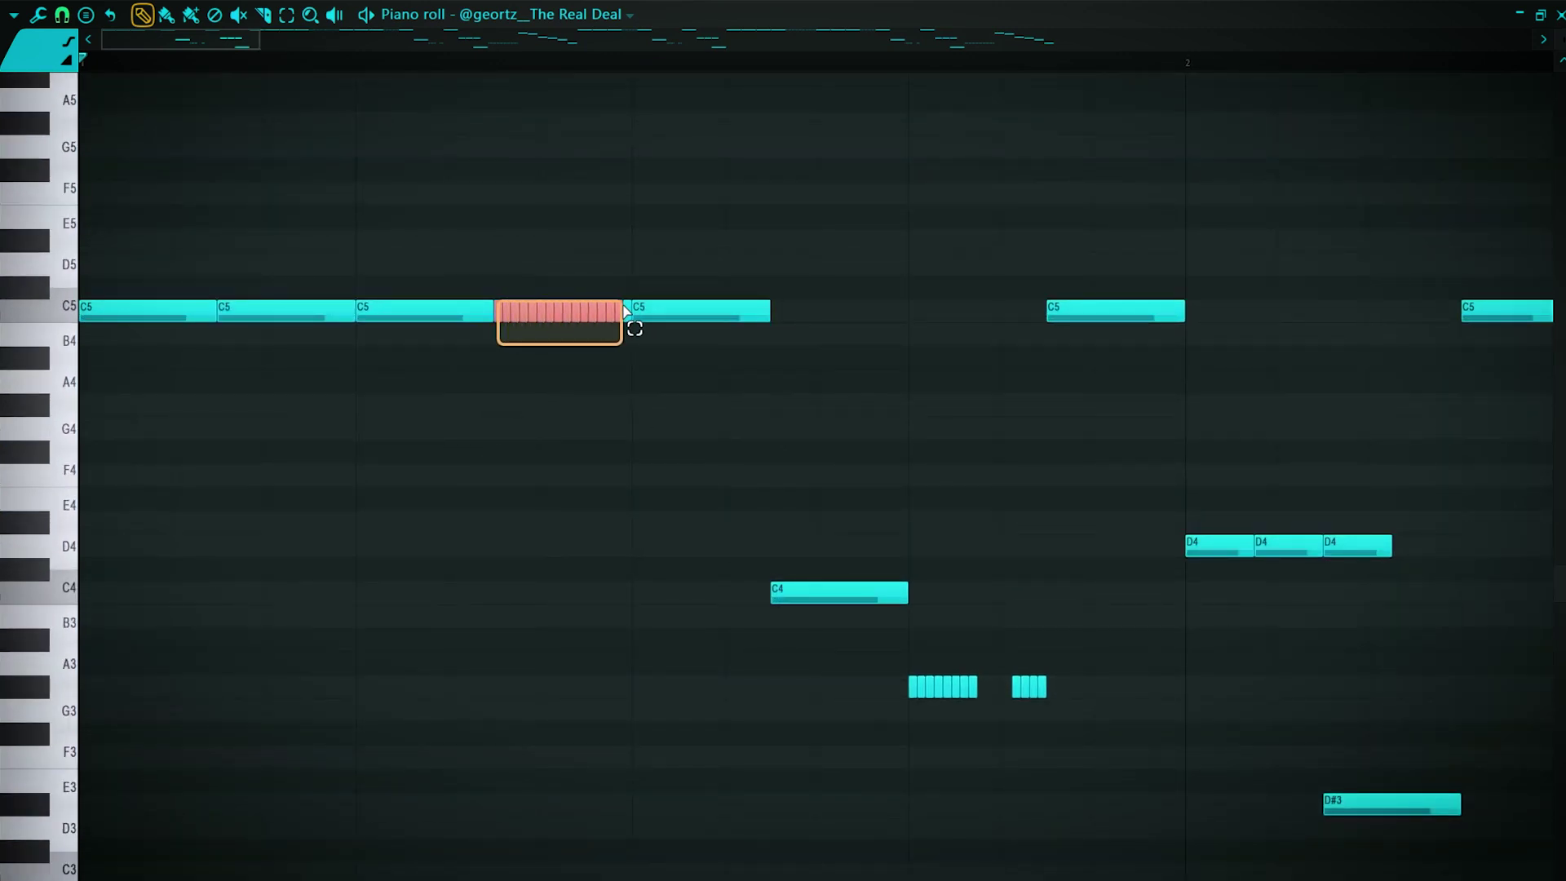
# Select the C5 roll in bar 1 of The Real Deal pattern and play it to check its velocity and fine pitch.
pyautogui.moveTo(623, 304); pyautogui.dragTo(628, 306)
pyautogui.moveTo(734, 399); pyautogui.dragTo(732, 377)
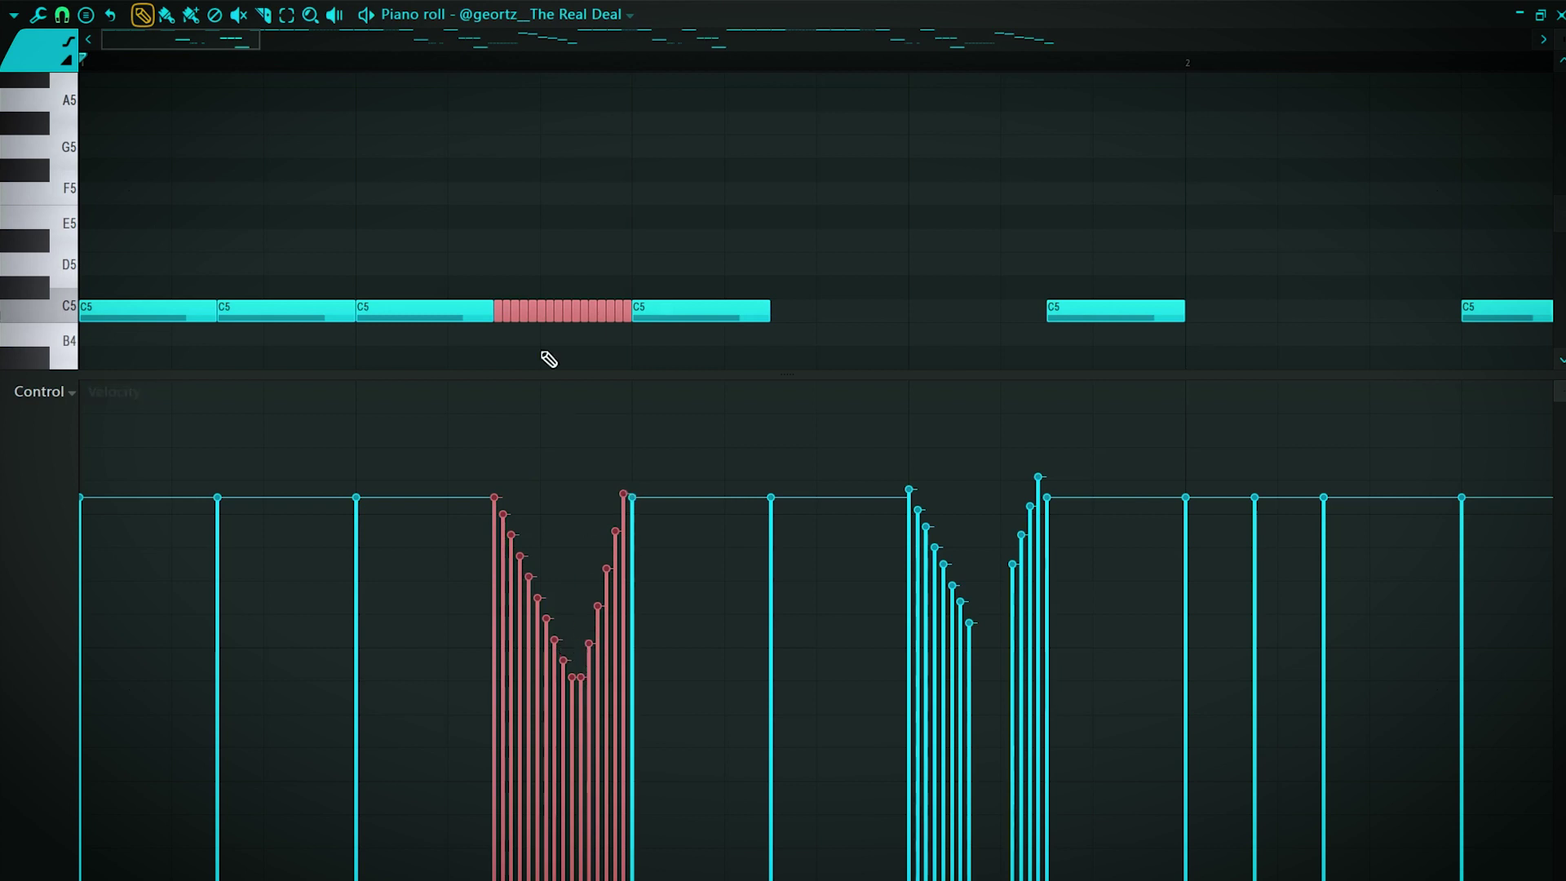
pyautogui.click(365, 63)
pyautogui.press('space')
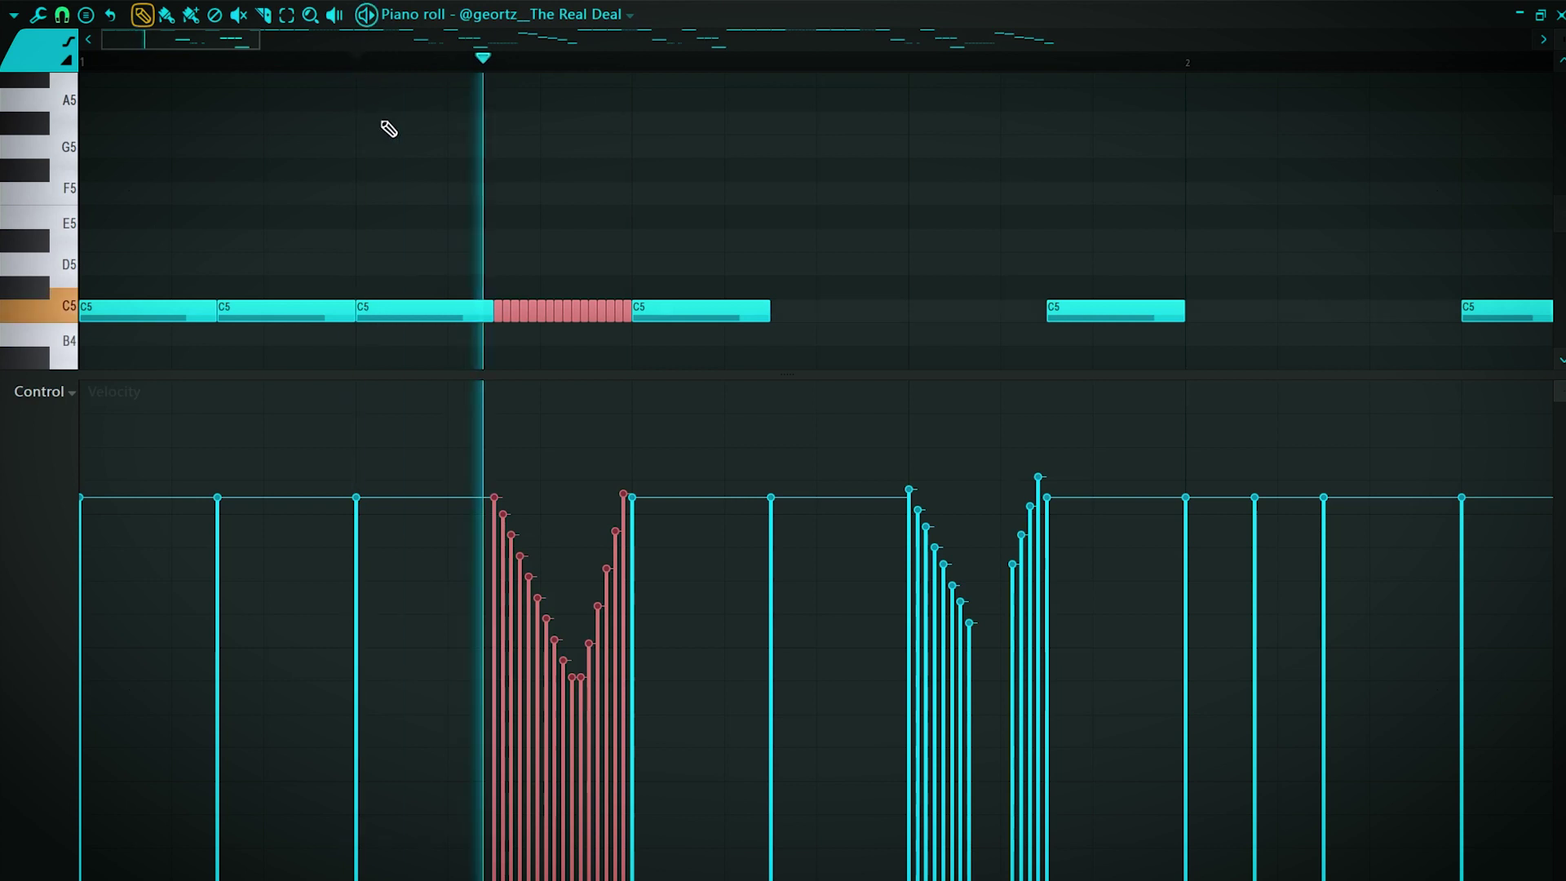
pyautogui.press('space')
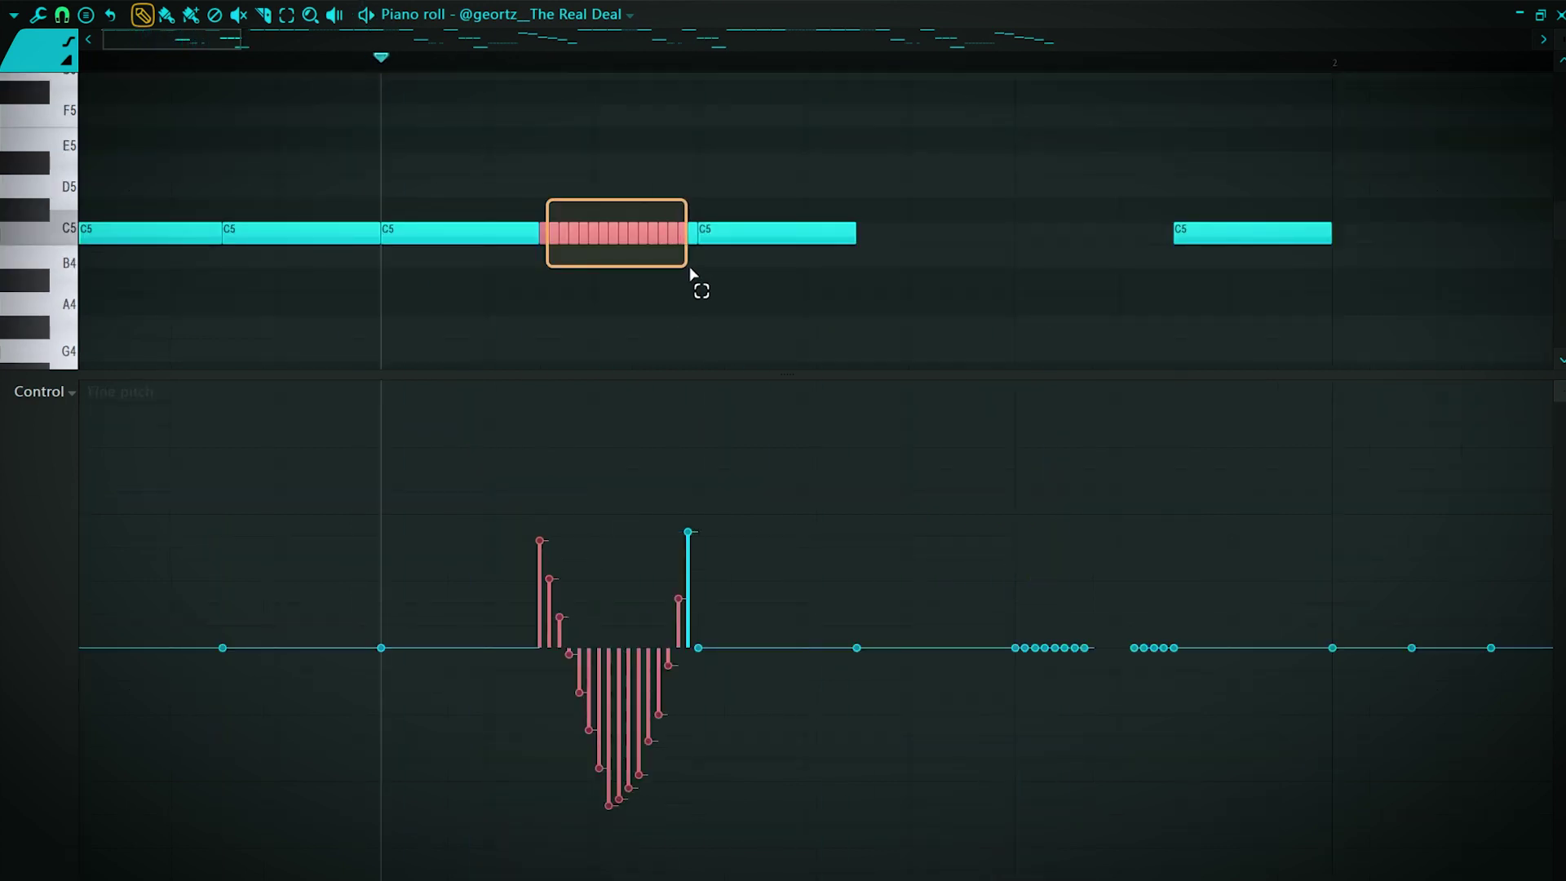
pyautogui.moveTo(689, 272); pyautogui.dragTo(696, 277)
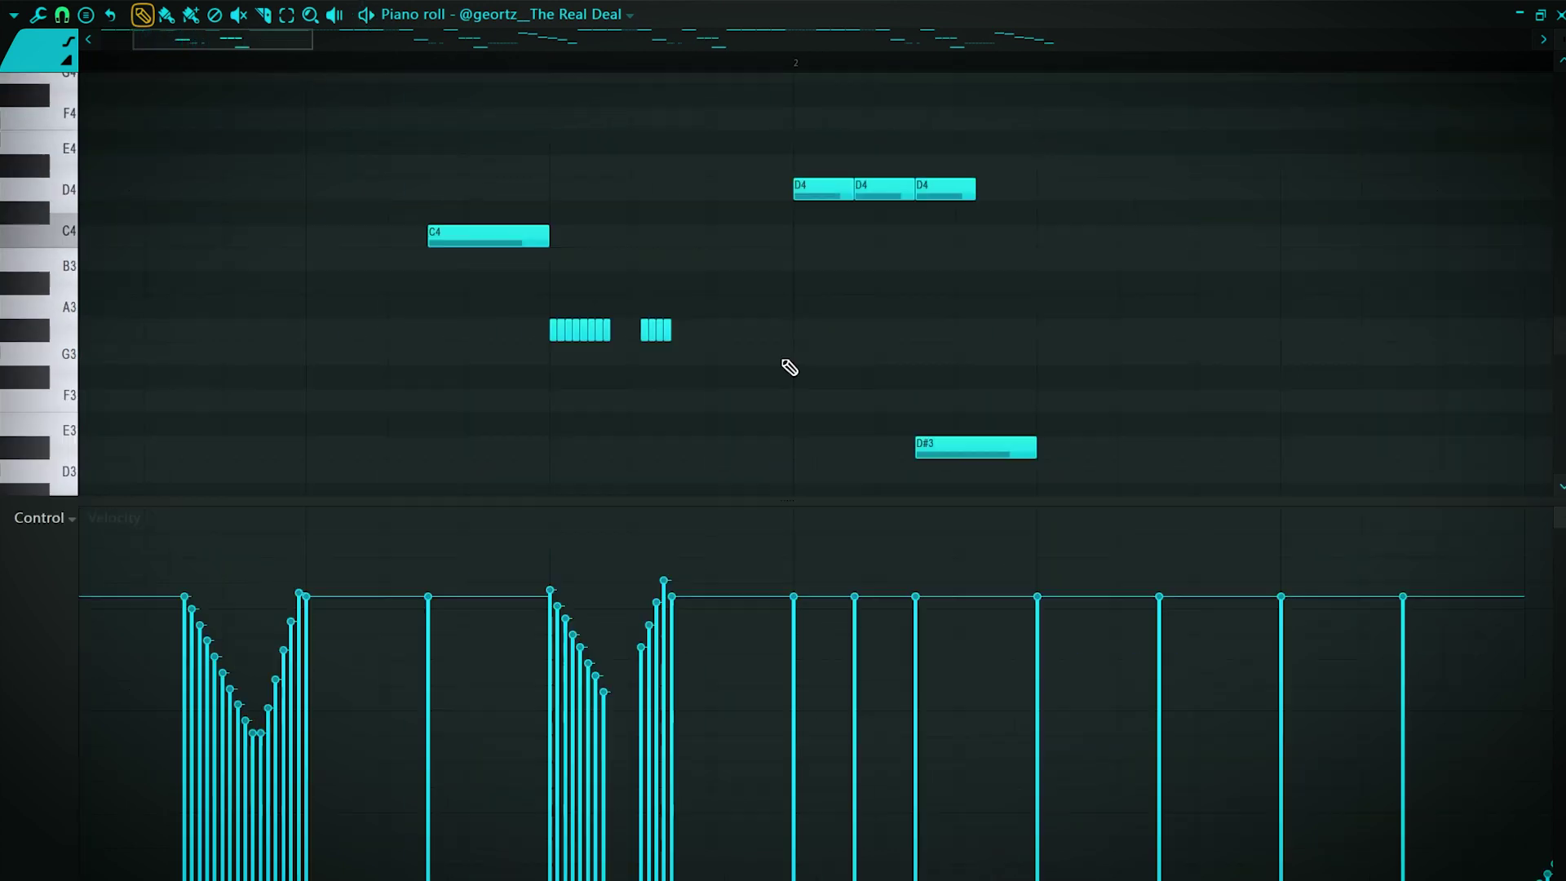
# Select the two short G#3 rolls before bar 2 of The Real Deal pattern and play them.
pyautogui.moveTo(801, 320); pyautogui.dragTo(548, 359)
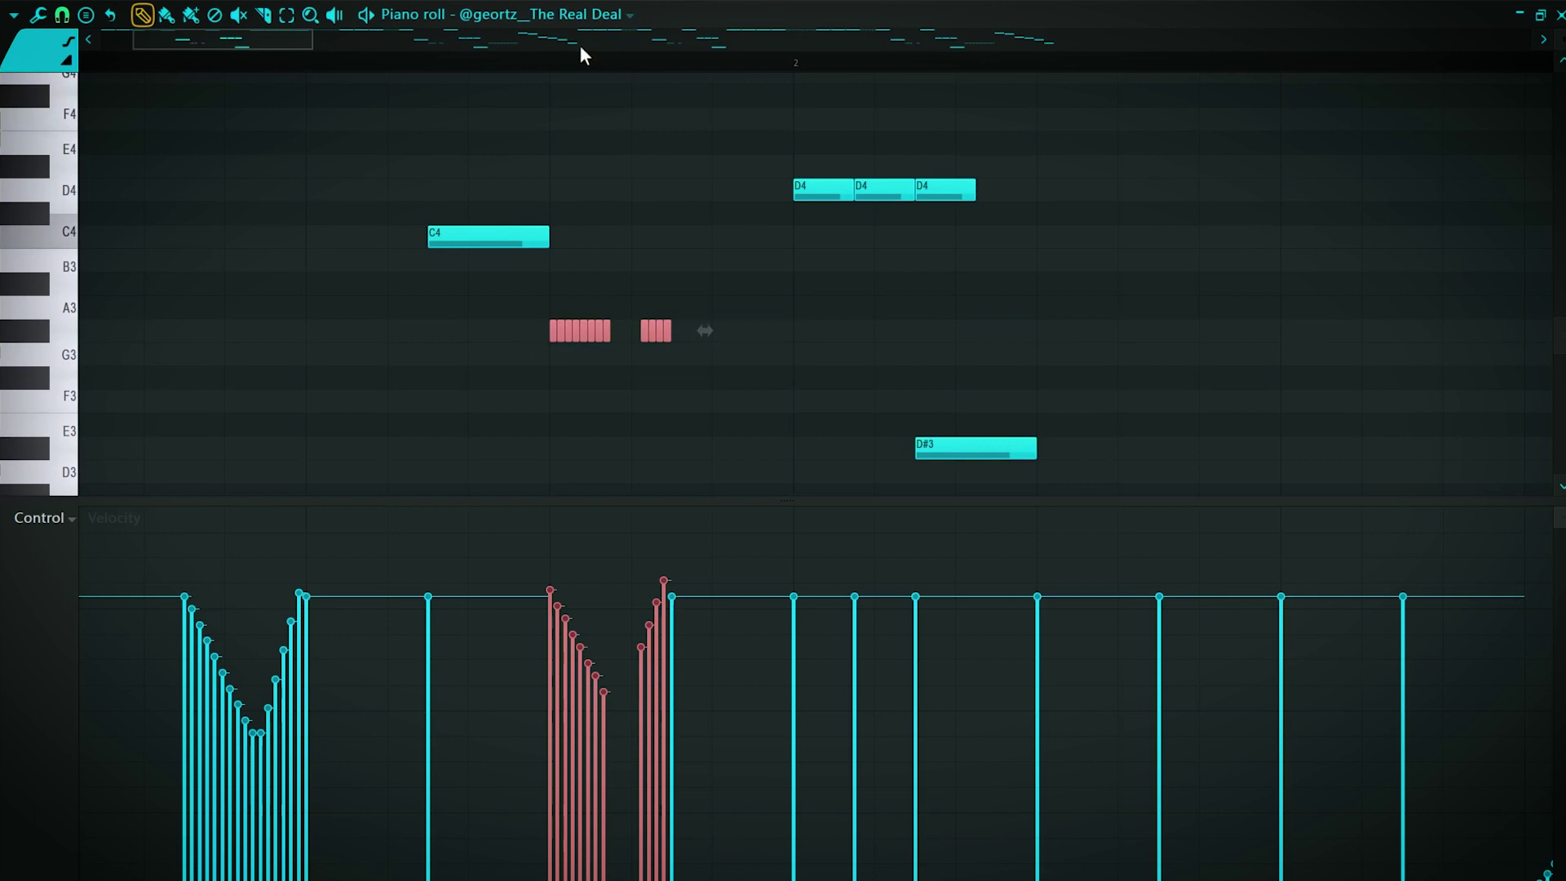
pyautogui.click(553, 65)
pyautogui.press('space')
pyautogui.press('space')
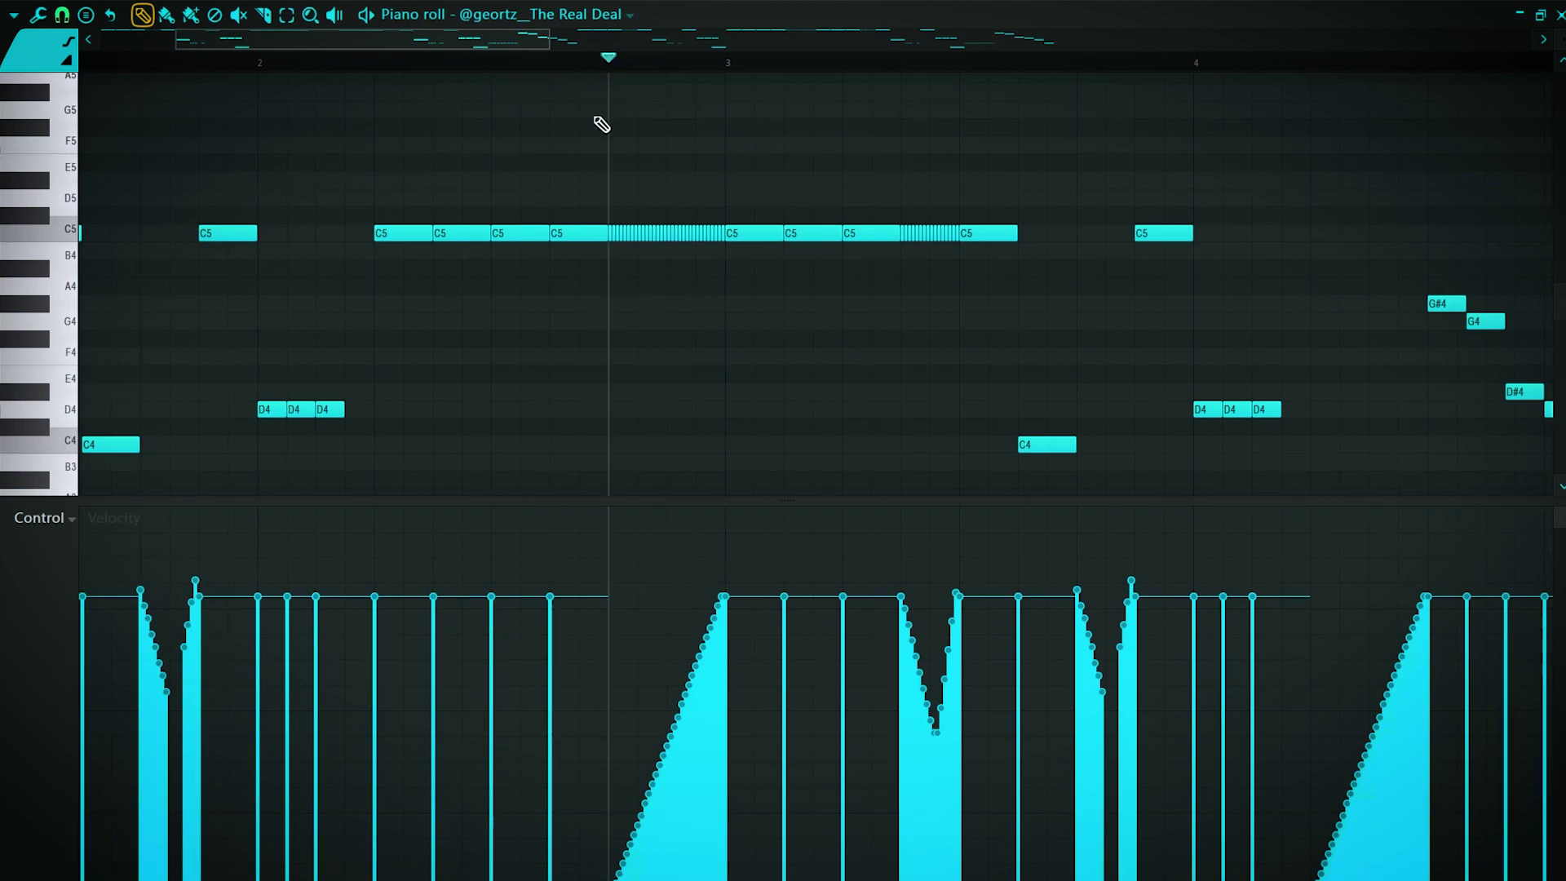
# Select the long C5 roll before bar 3 of The Real Deal pattern to examine its velocity ramp.
pyautogui.scroll(4, 620, 212)
pyautogui.moveTo(517, 262); pyautogui.dragTo(971, 214)
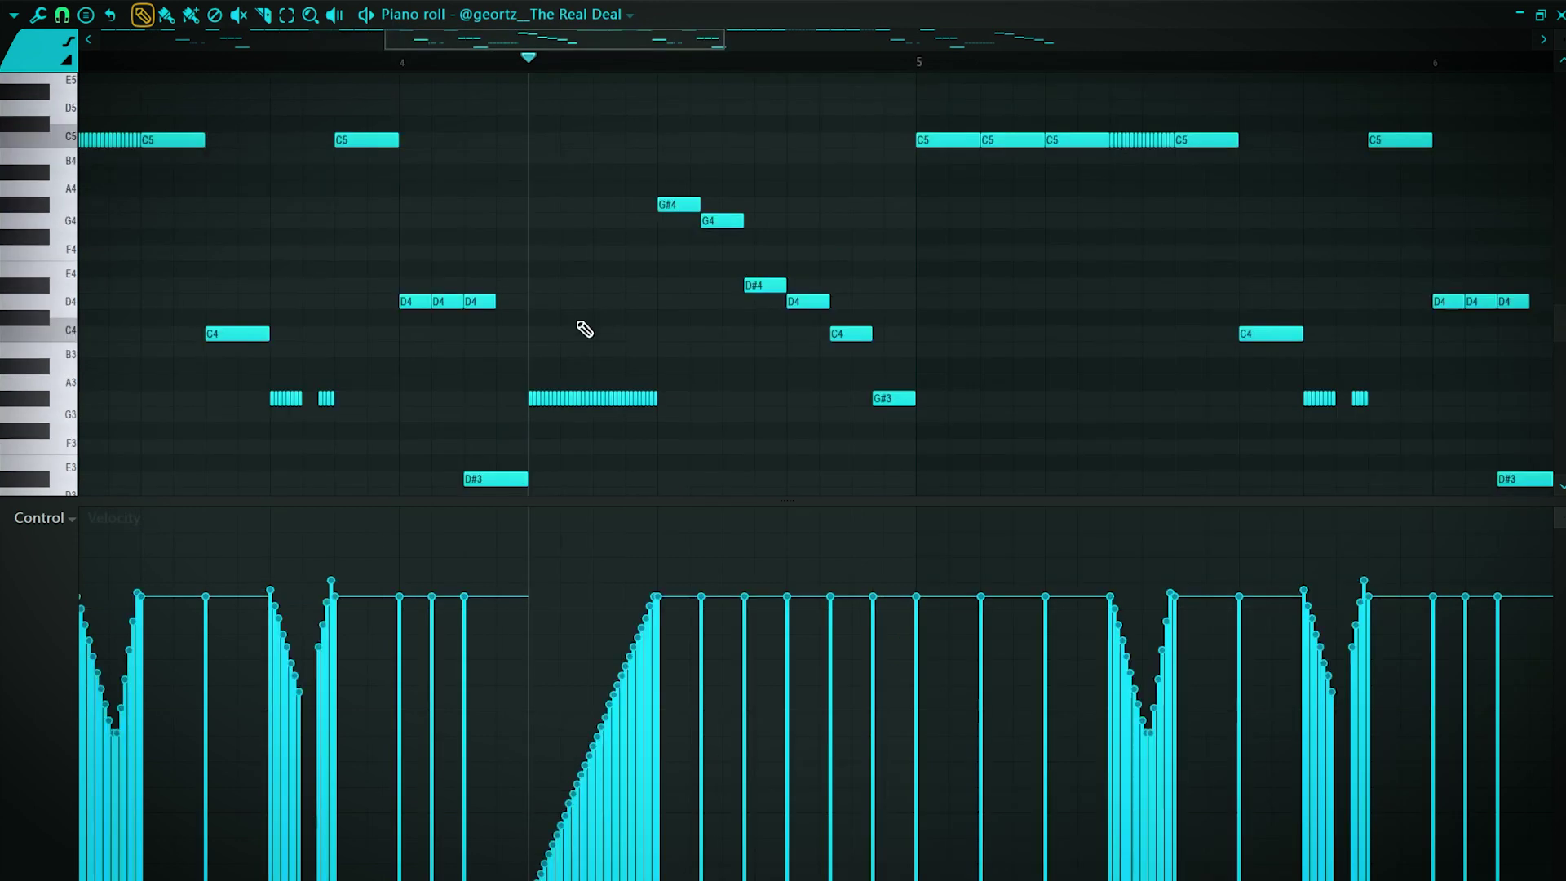
pyautogui.scroll(3, 584, 329)
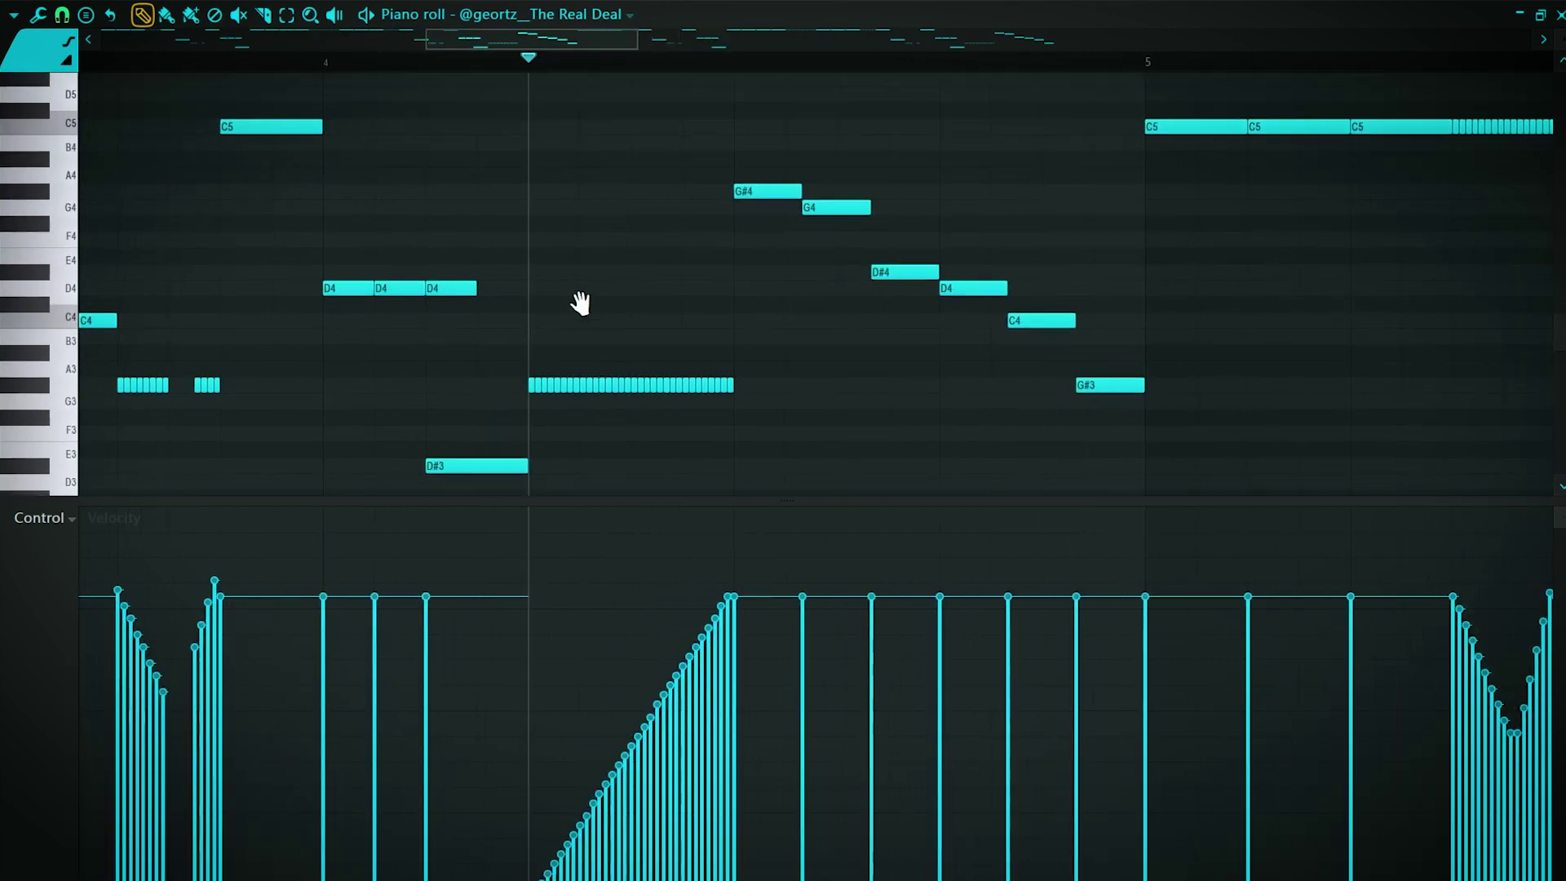
# Play the G#3 roll in bar 4 of The Real Deal pattern and select the descending notes from G#4 to G#3 after it.
pyautogui.press('space')
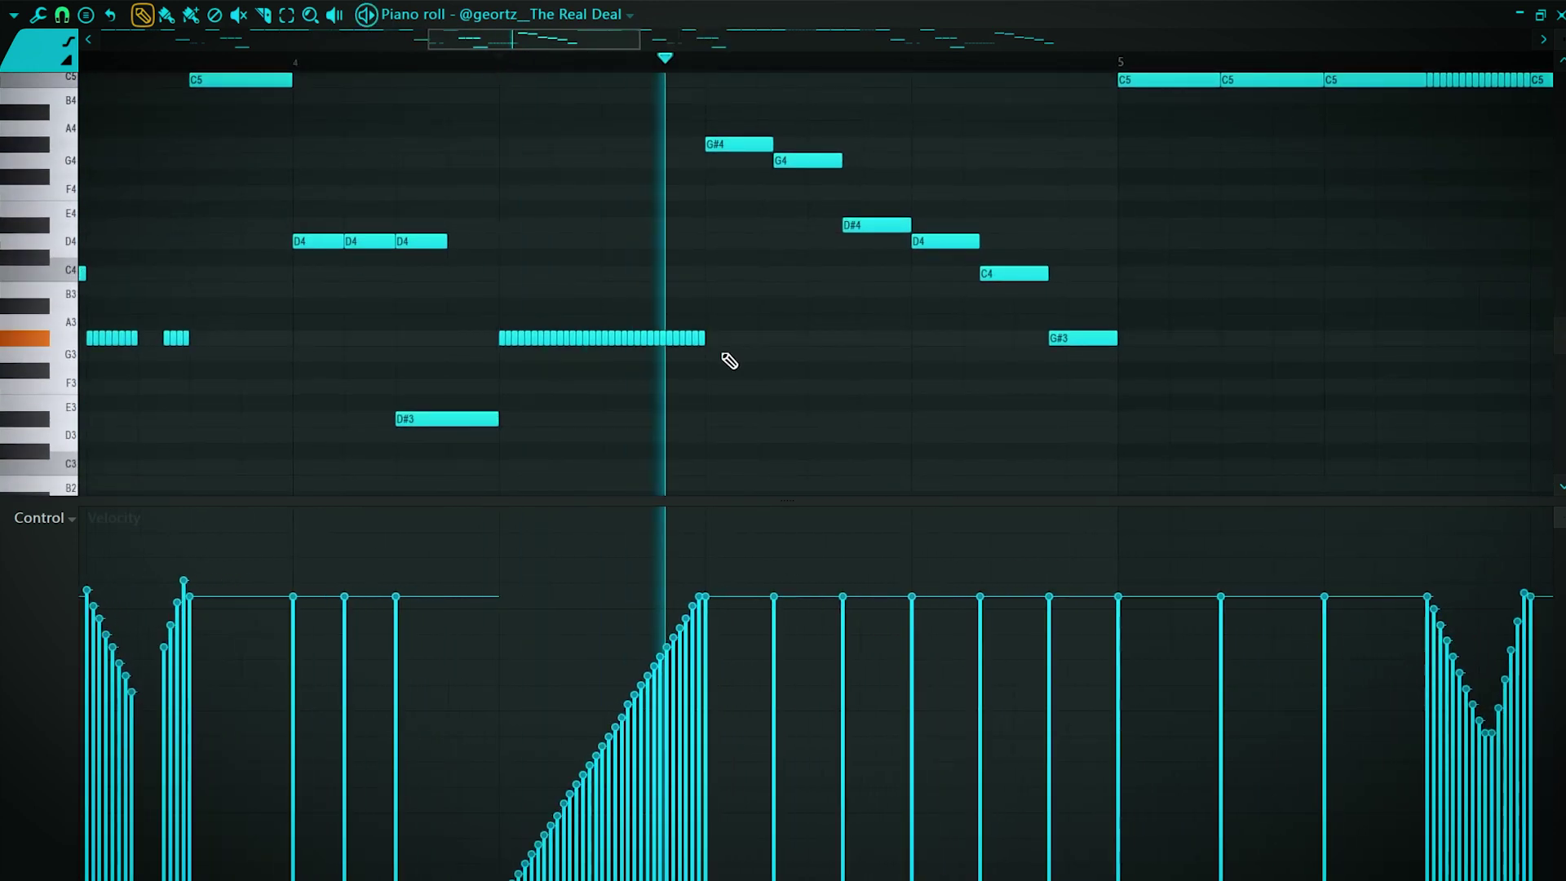
pyautogui.press('space')
pyautogui.scroll(2, 1094, 308)
pyautogui.moveTo(707, 208); pyautogui.dragTo(897, 326)
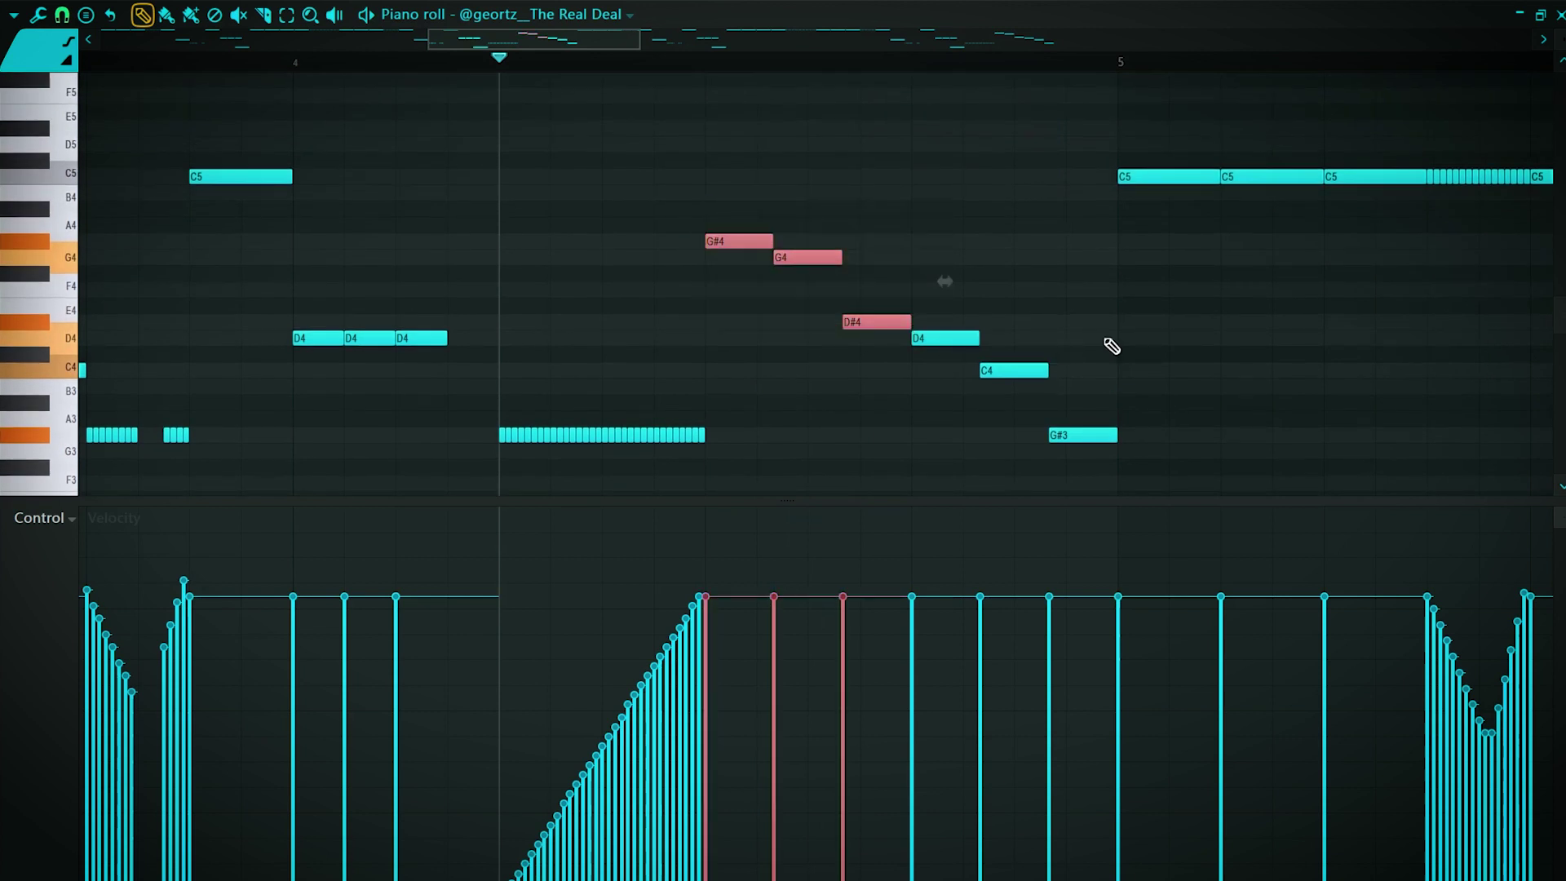
pyautogui.moveTo(1251, 314); pyautogui.dragTo(902, 465)
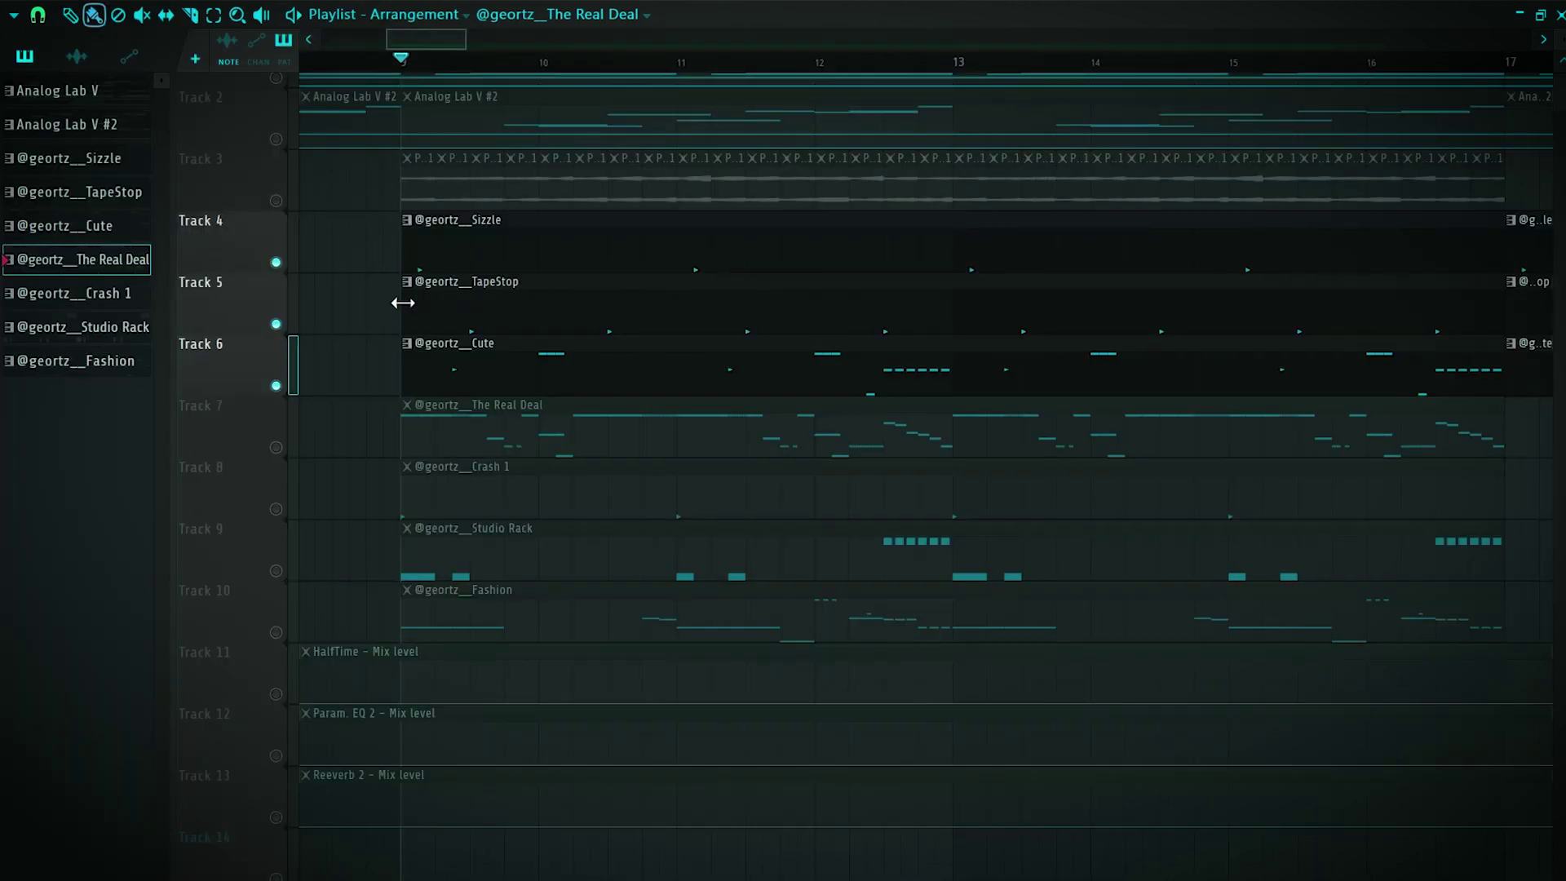
# Play the playlist from bar 9 with only the Sizzle, TapeStop and Cute tracks audible.
pyautogui.scroll(-2, 387, 314)
pyautogui.press('space')
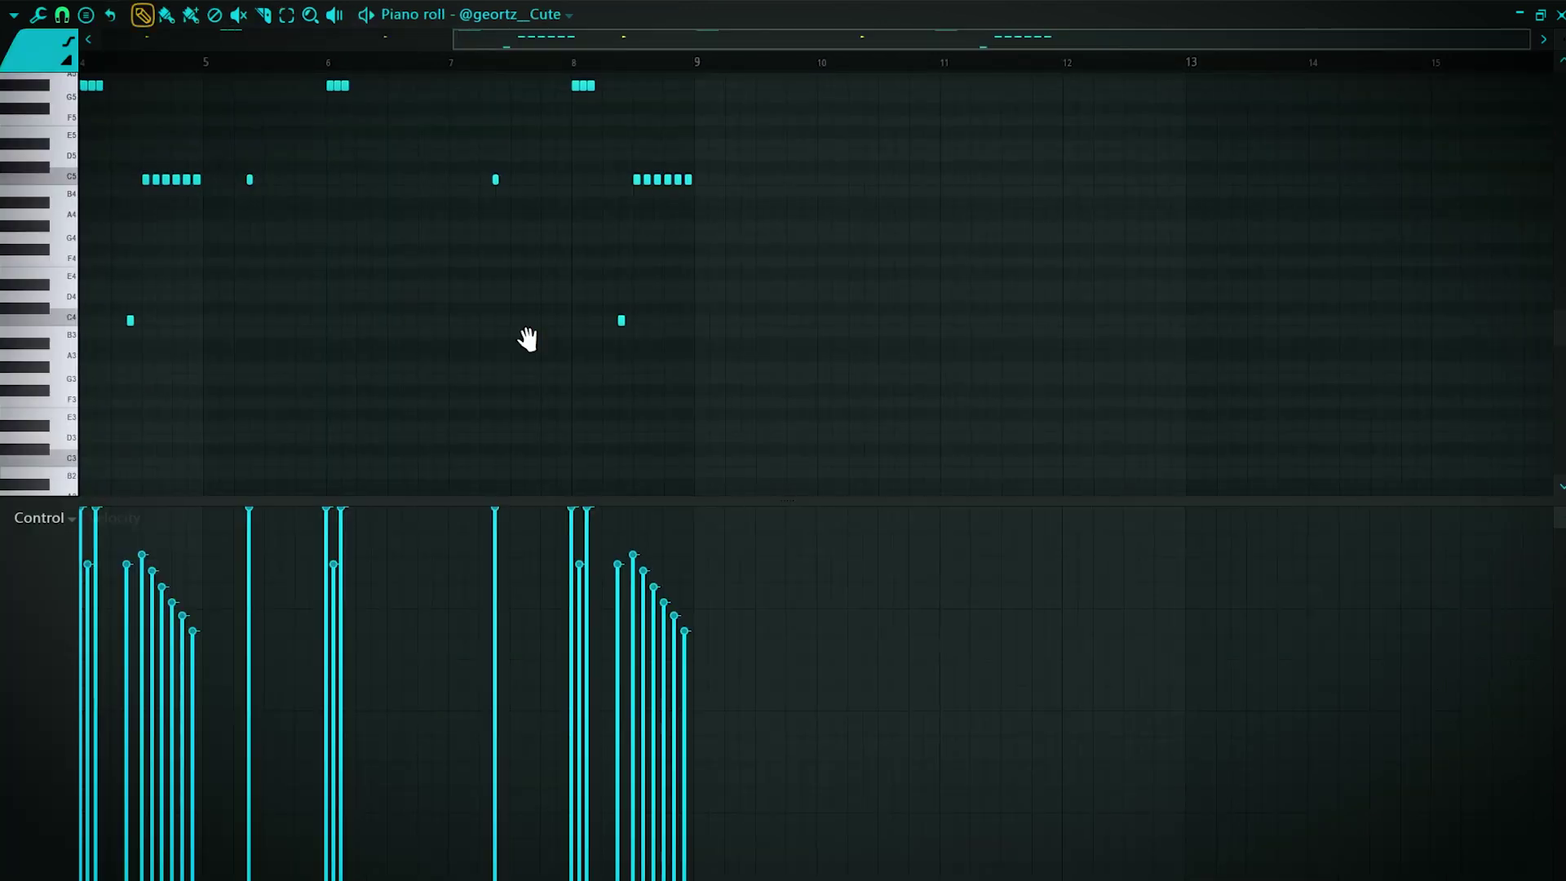
# In the Cute pattern, select the six C5 notes before bar 9 and show their fine pitch in the control lane.
pyautogui.moveTo(528, 339); pyautogui.dragTo(807, 384)
pyautogui.scroll(4, 1003, 336)
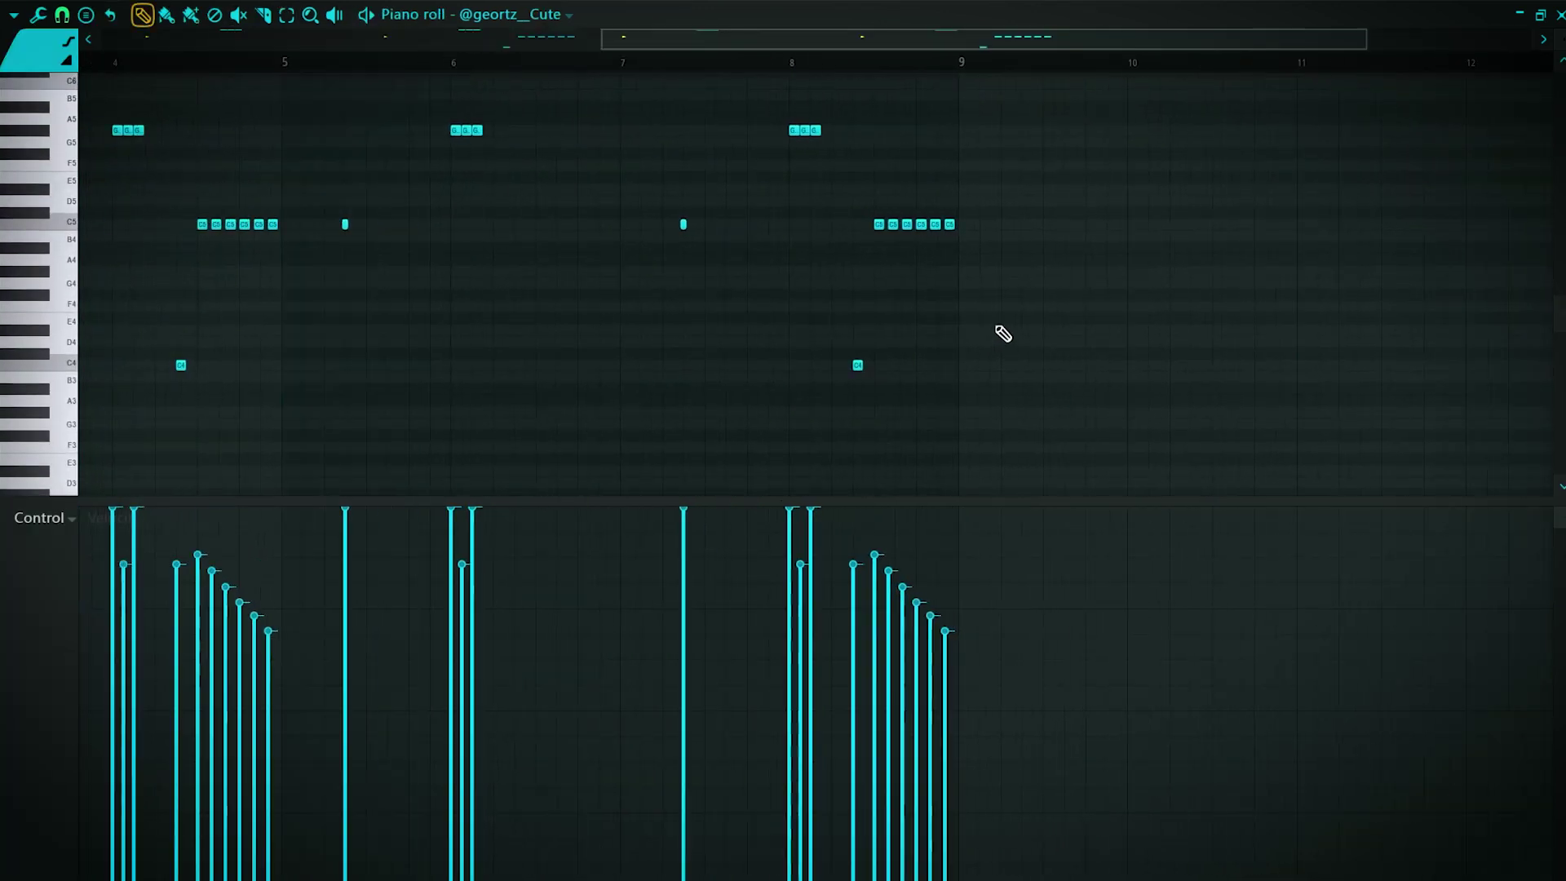
pyautogui.moveTo(1073, 196); pyautogui.dragTo(814, 239)
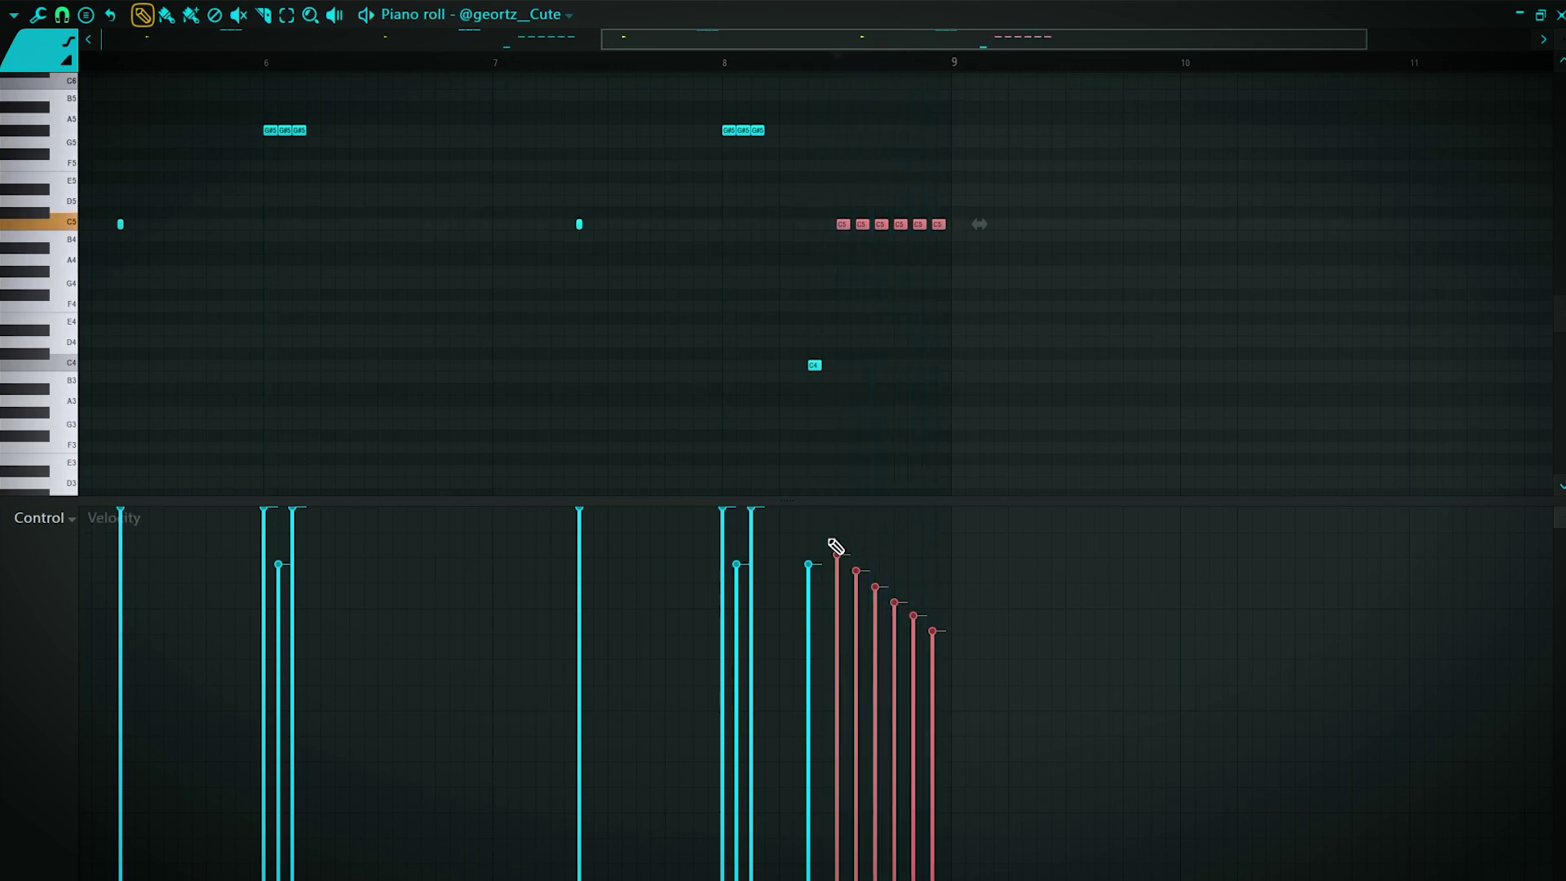
pyautogui.click(39, 517)
pyautogui.click(49, 636)
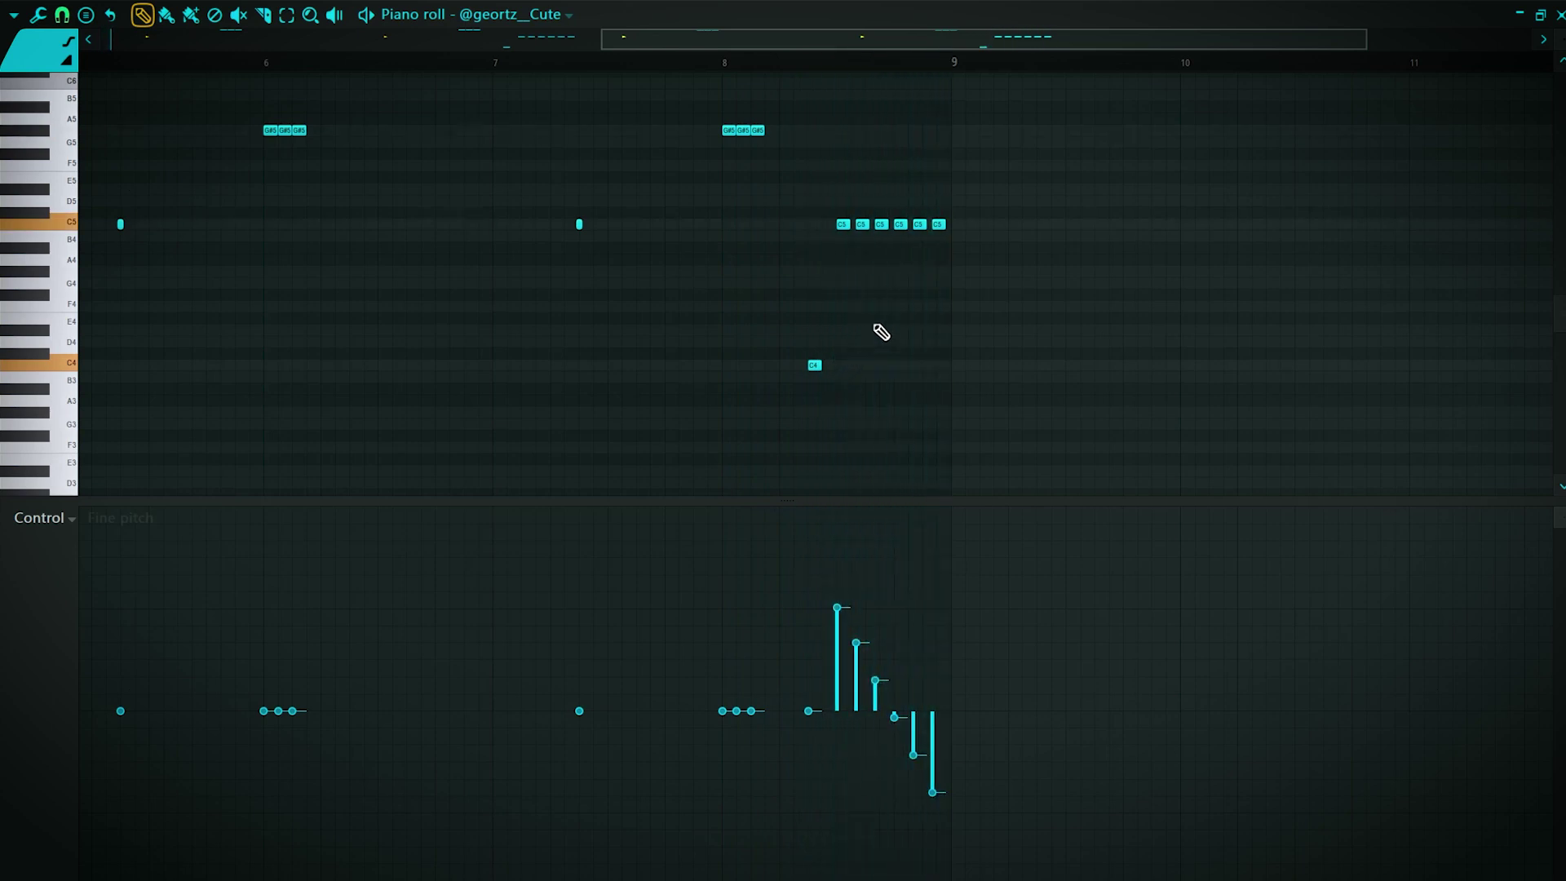
# Return to the playlist and play the section from bar 25 with the HalfTime, EQ and Reeverb automation.
pyautogui.press('F5')
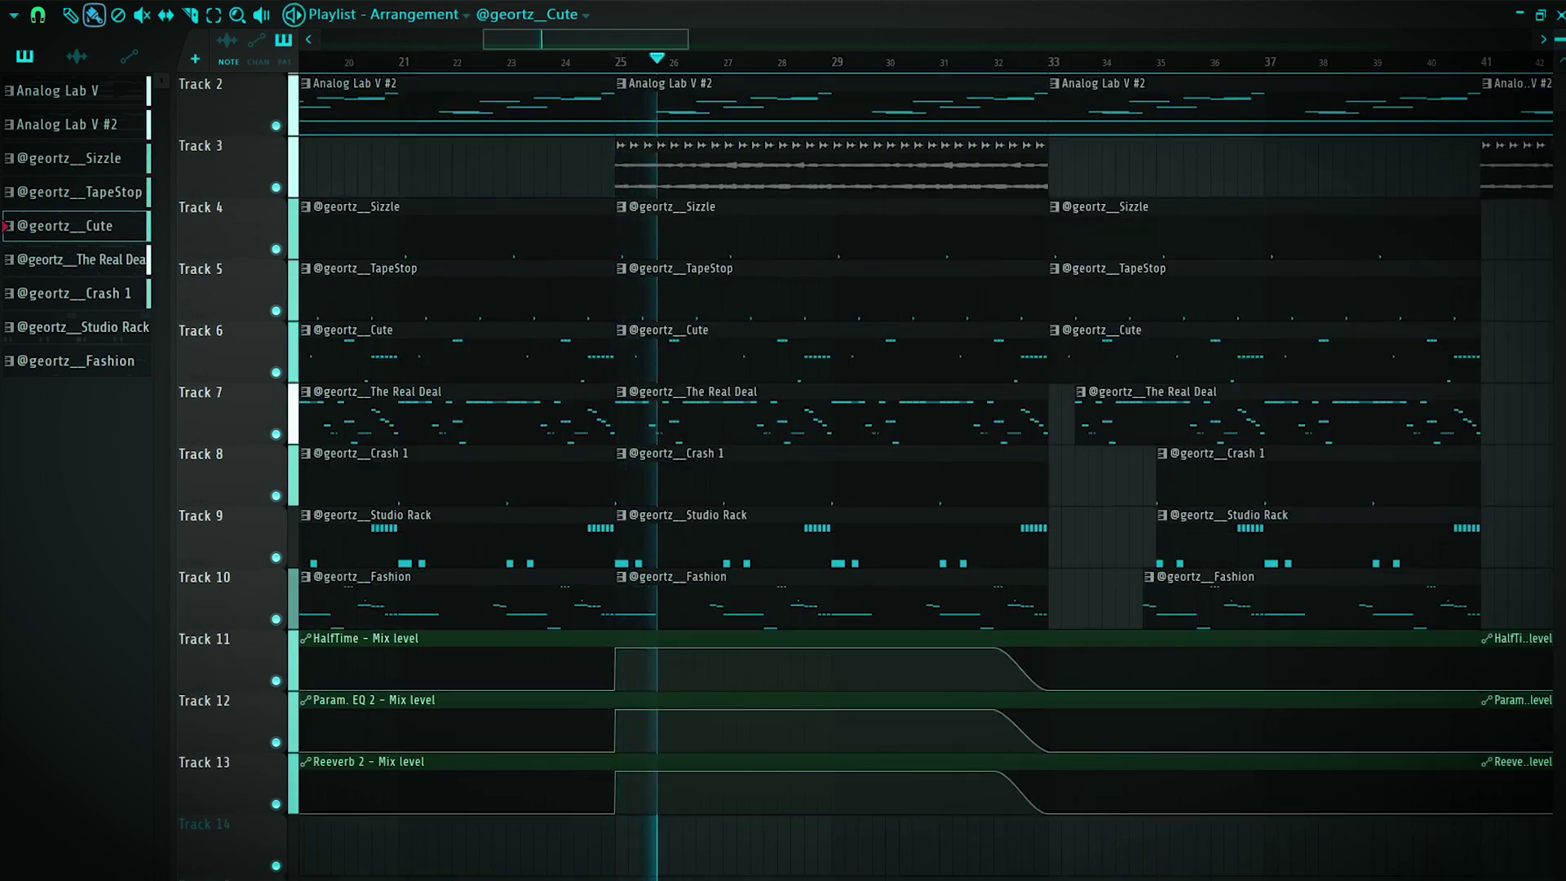
pyautogui.scroll(-2, 690, 249)
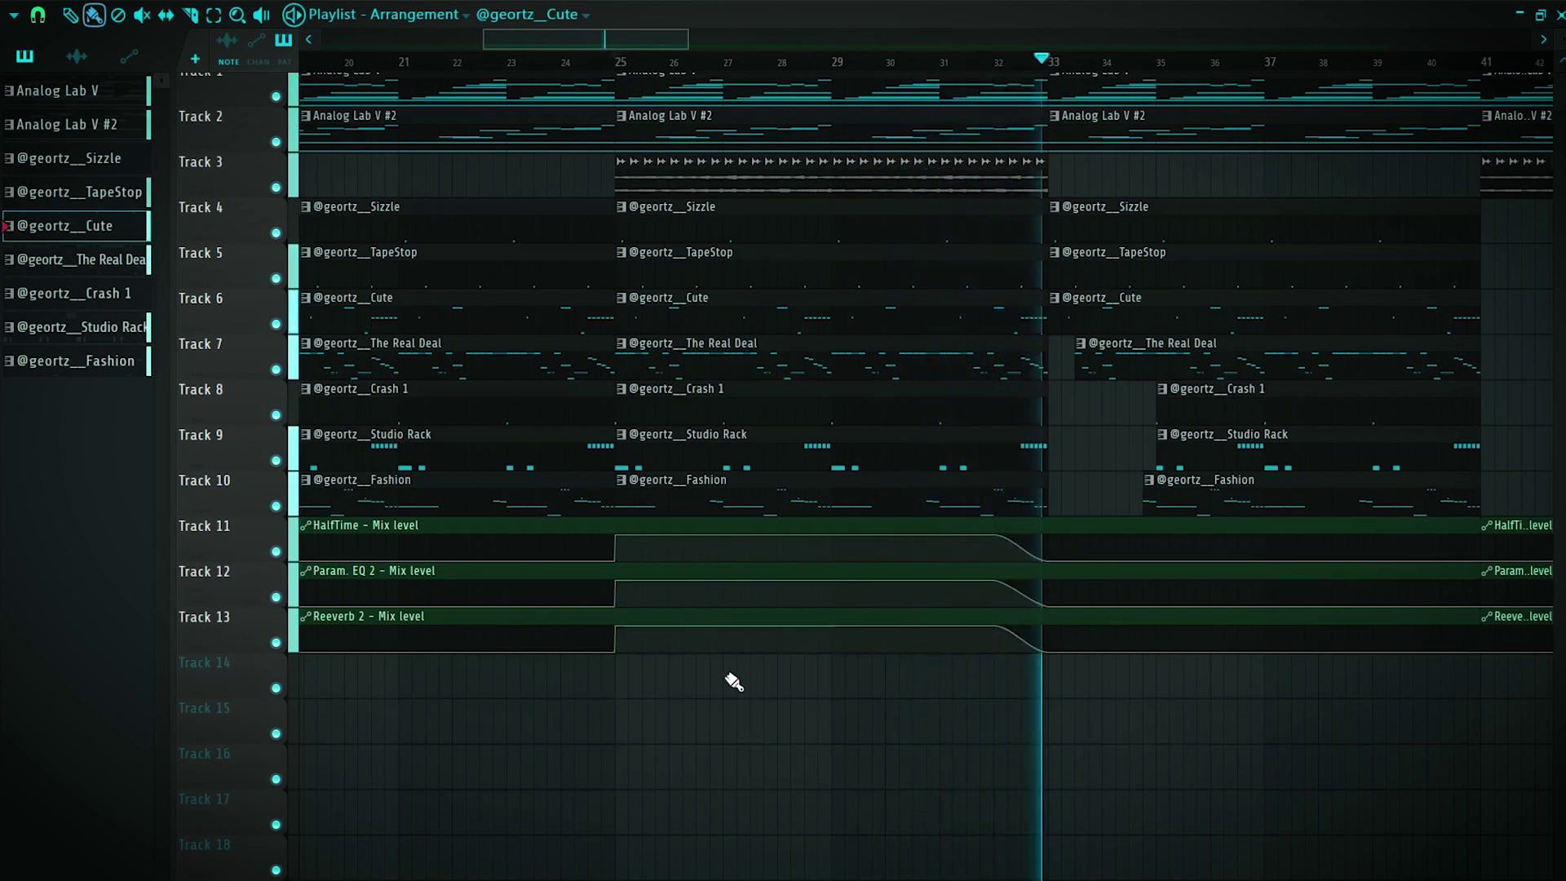
pyautogui.press('space')
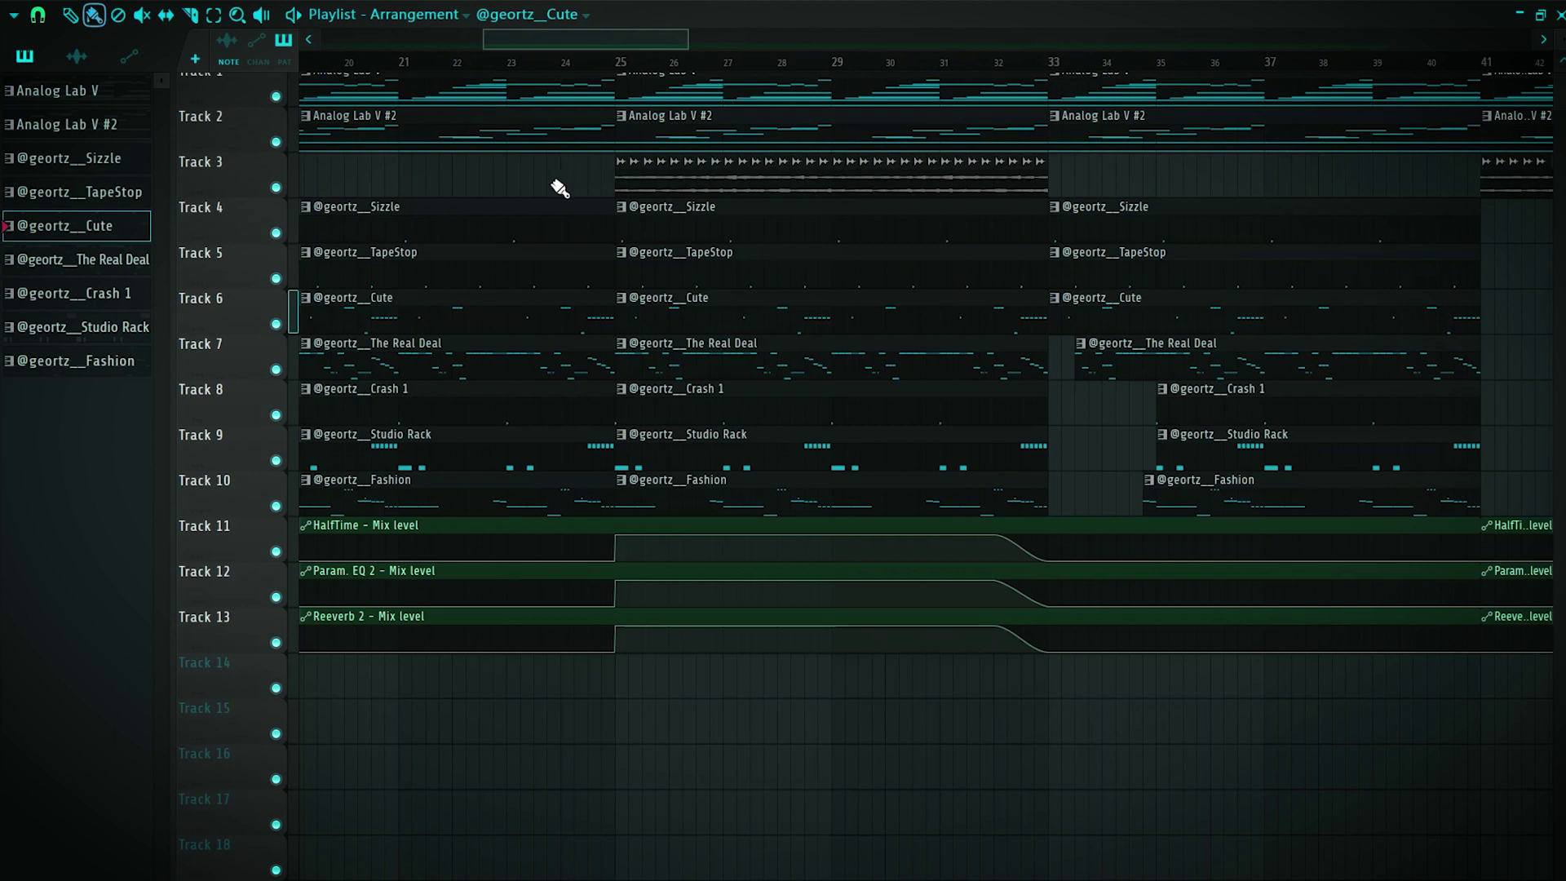
# Open the mixer and inspect the effect slots of Pattern 1, Analog Lab V #2, Insert 4, The Real Deal and Insert 15.
pyautogui.press('F9')
pyautogui.click(161, 261)
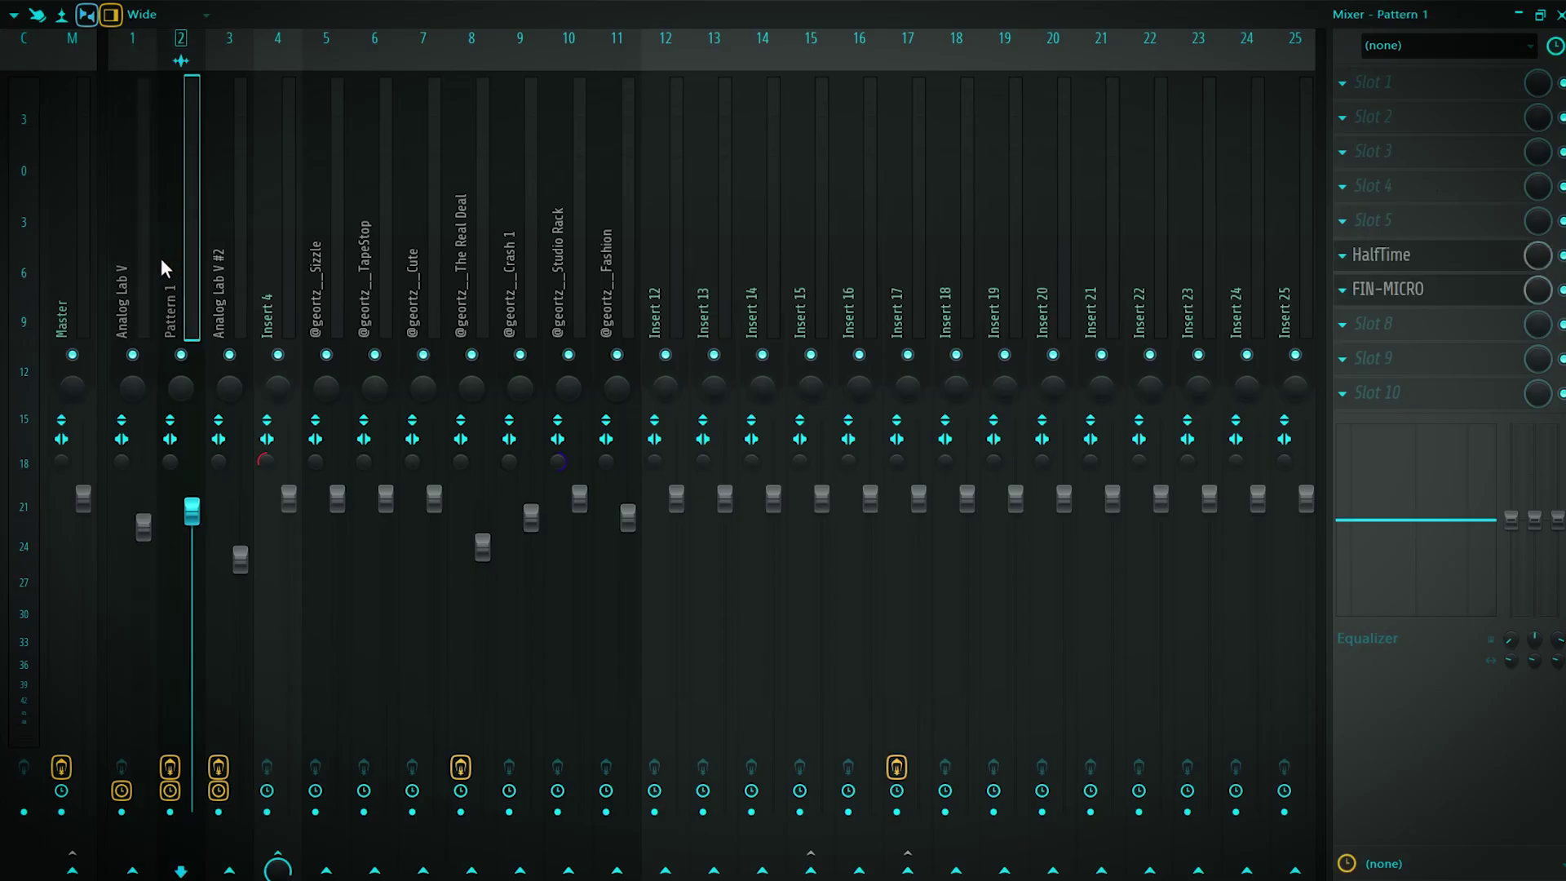
pyautogui.click(217, 265)
pyautogui.click(272, 269)
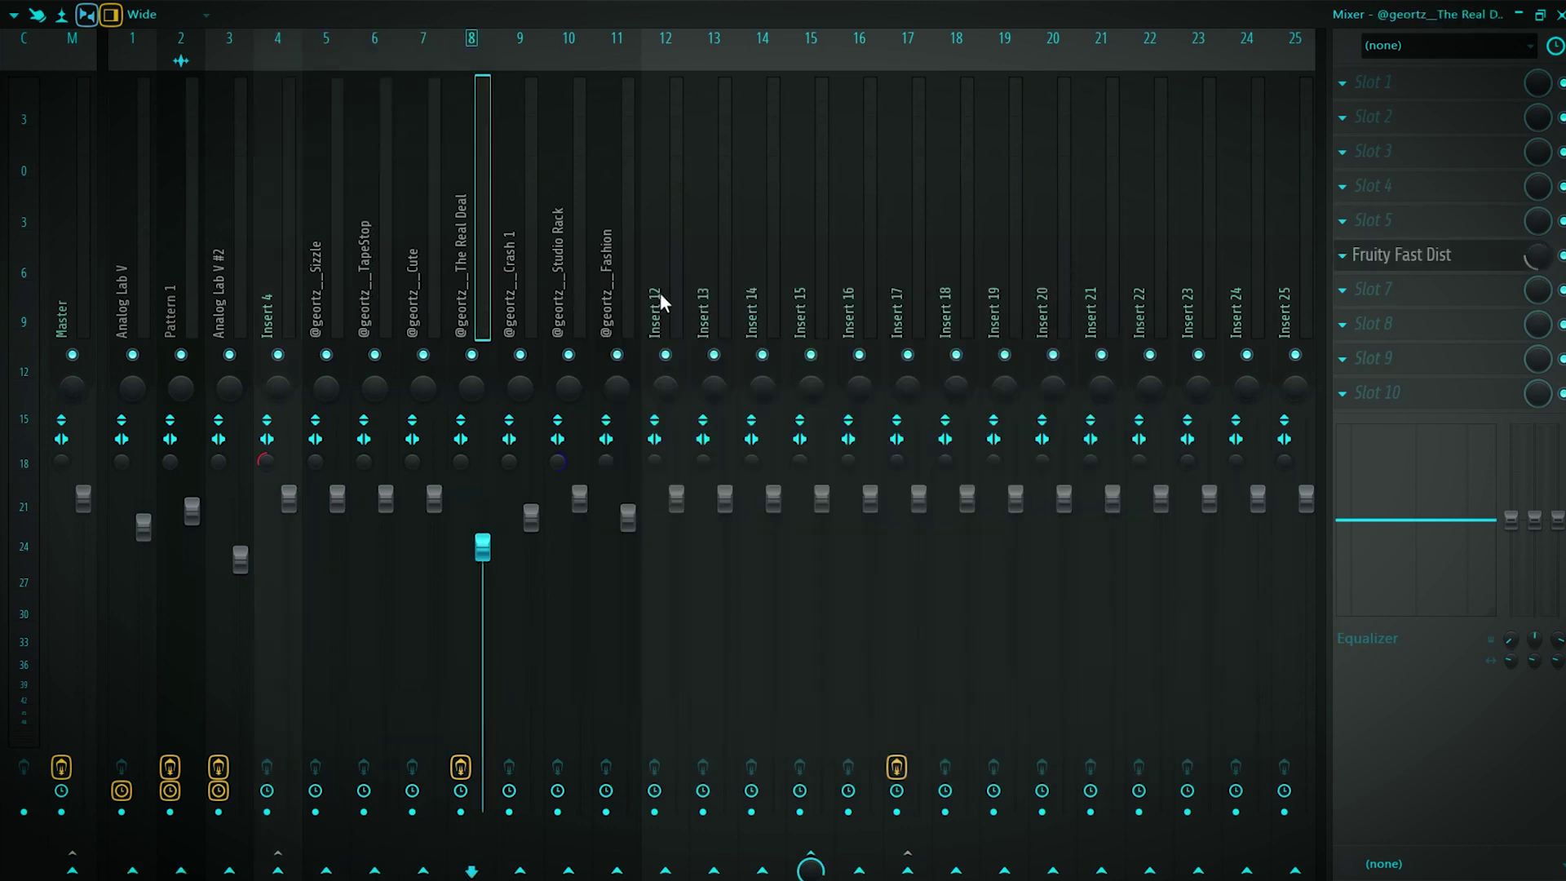
pyautogui.click(497, 272)
pyautogui.click(820, 271)
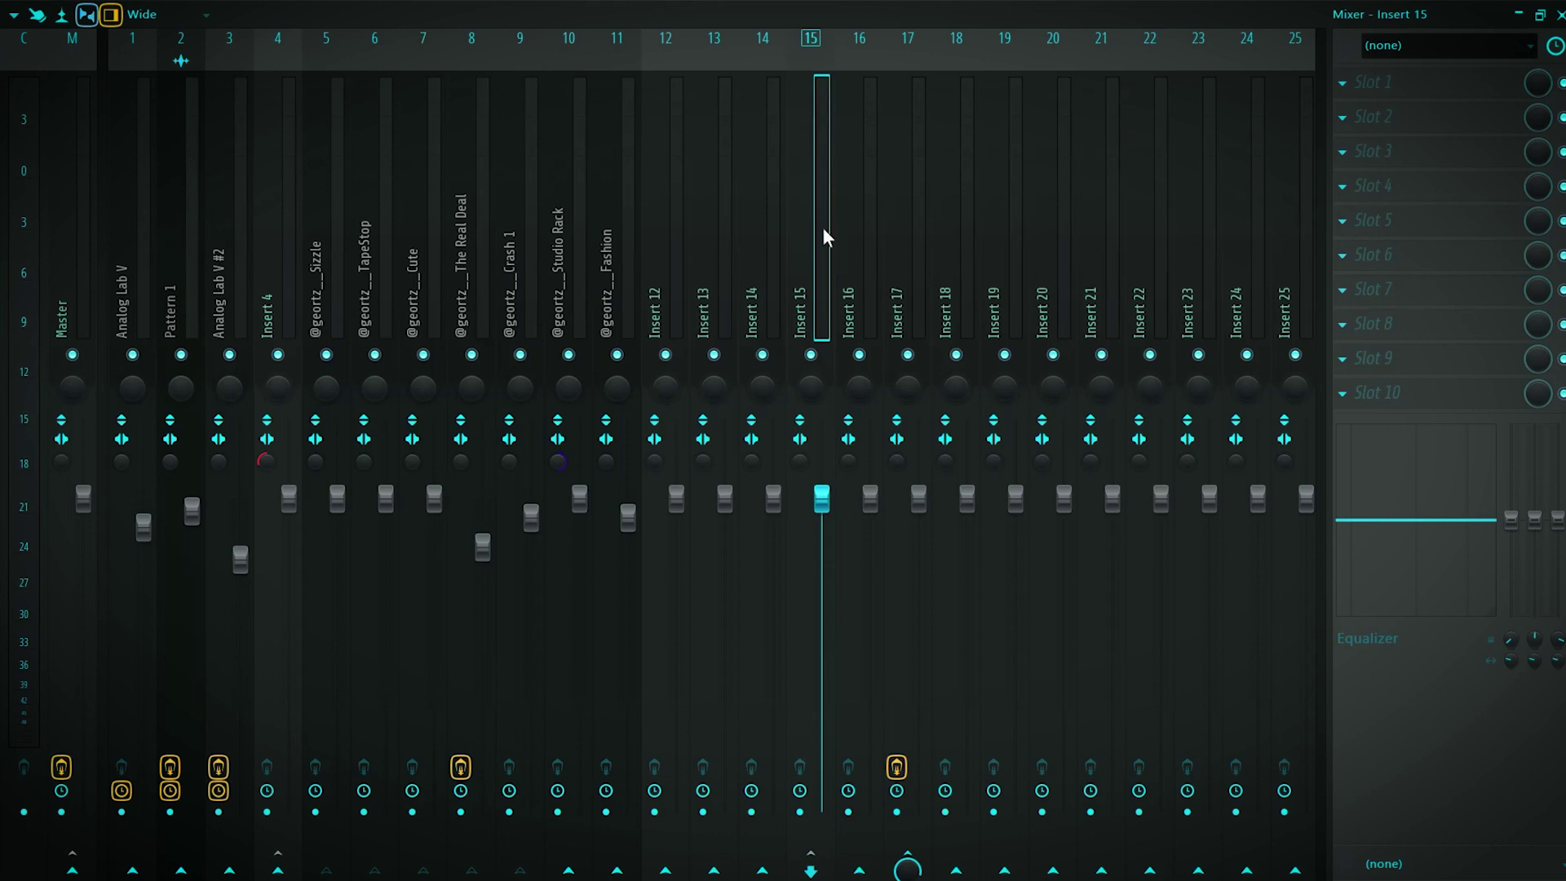
pyautogui.keyDown('ctrl'); pyautogui.click(291, 279); pyautogui.keyUp('ctrl')
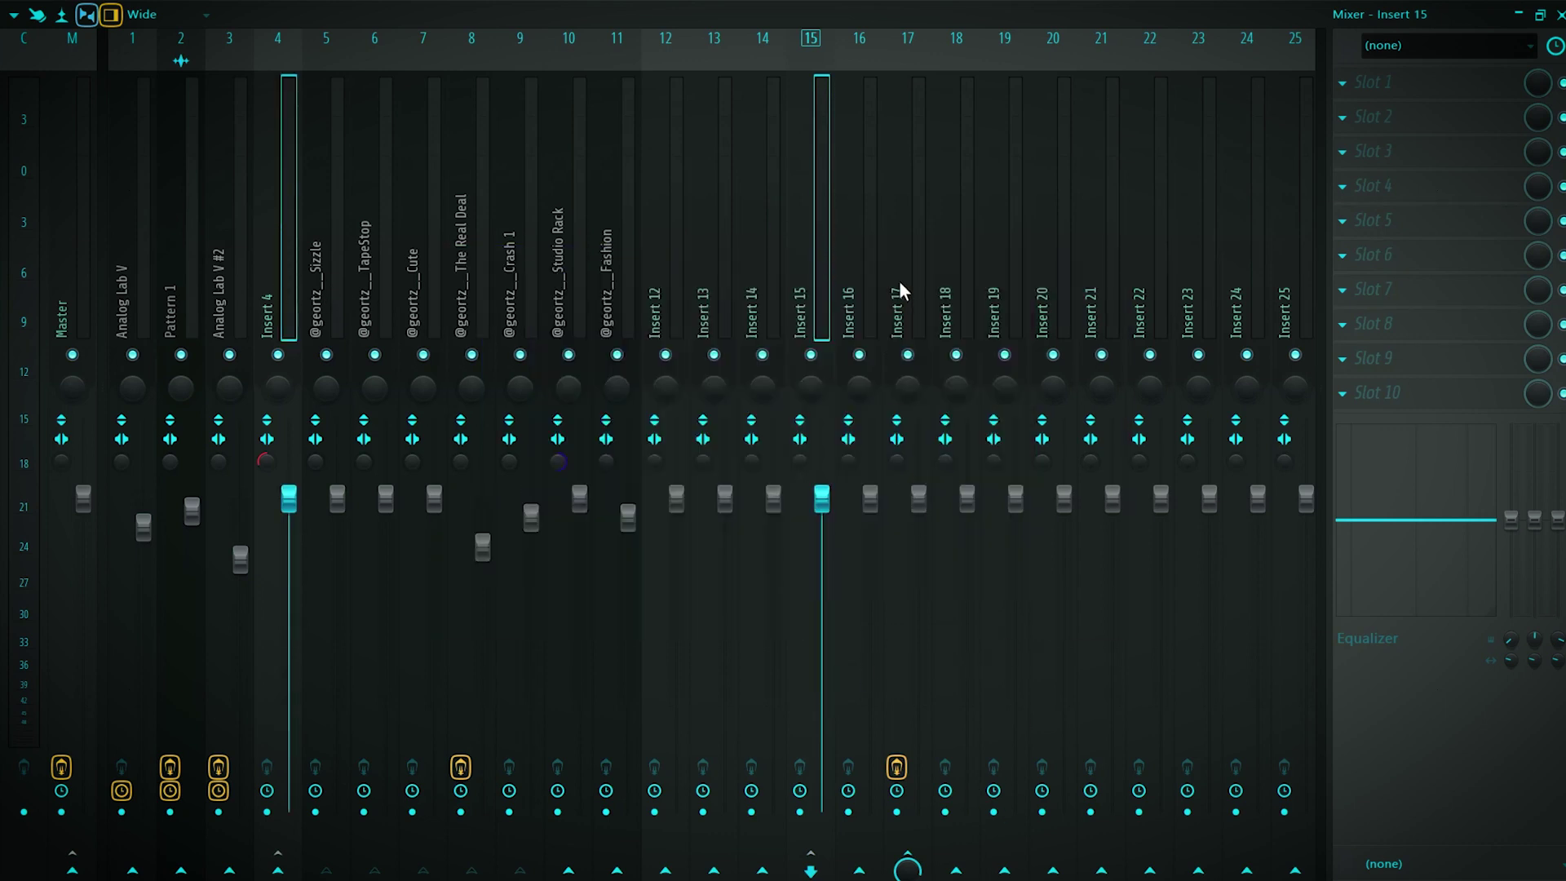
# Inspect the HalfTime, Fruity Parametric EQ 2 and Fruity Reeverb 2 settings on Insert 17.
pyautogui.click(905, 273)
pyautogui.click(1381, 255)
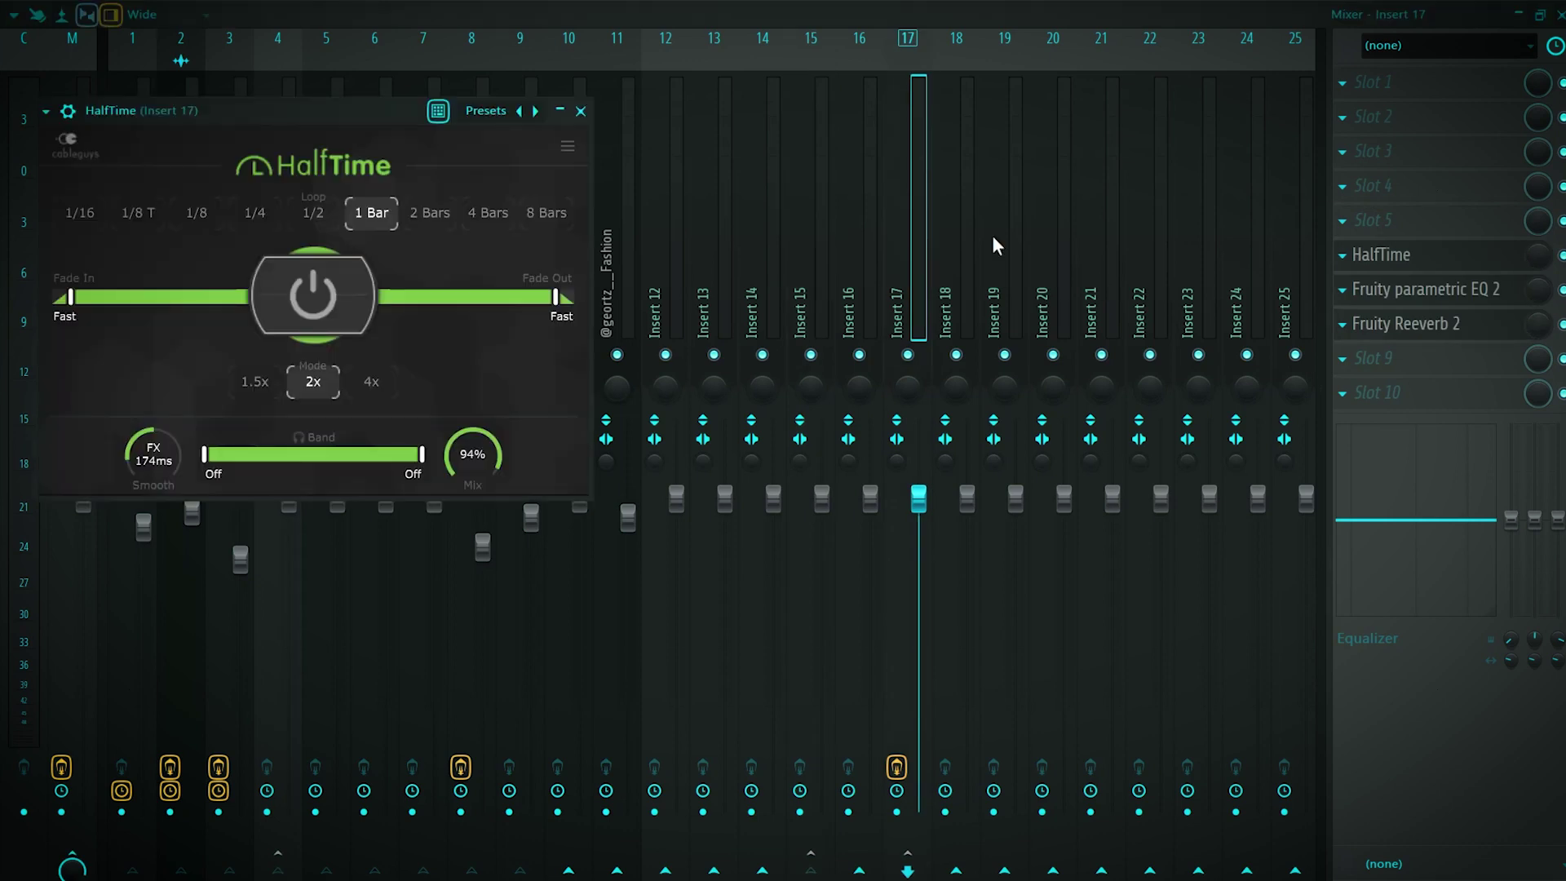
pyautogui.moveTo(356, 107); pyautogui.dragTo(703, 99)
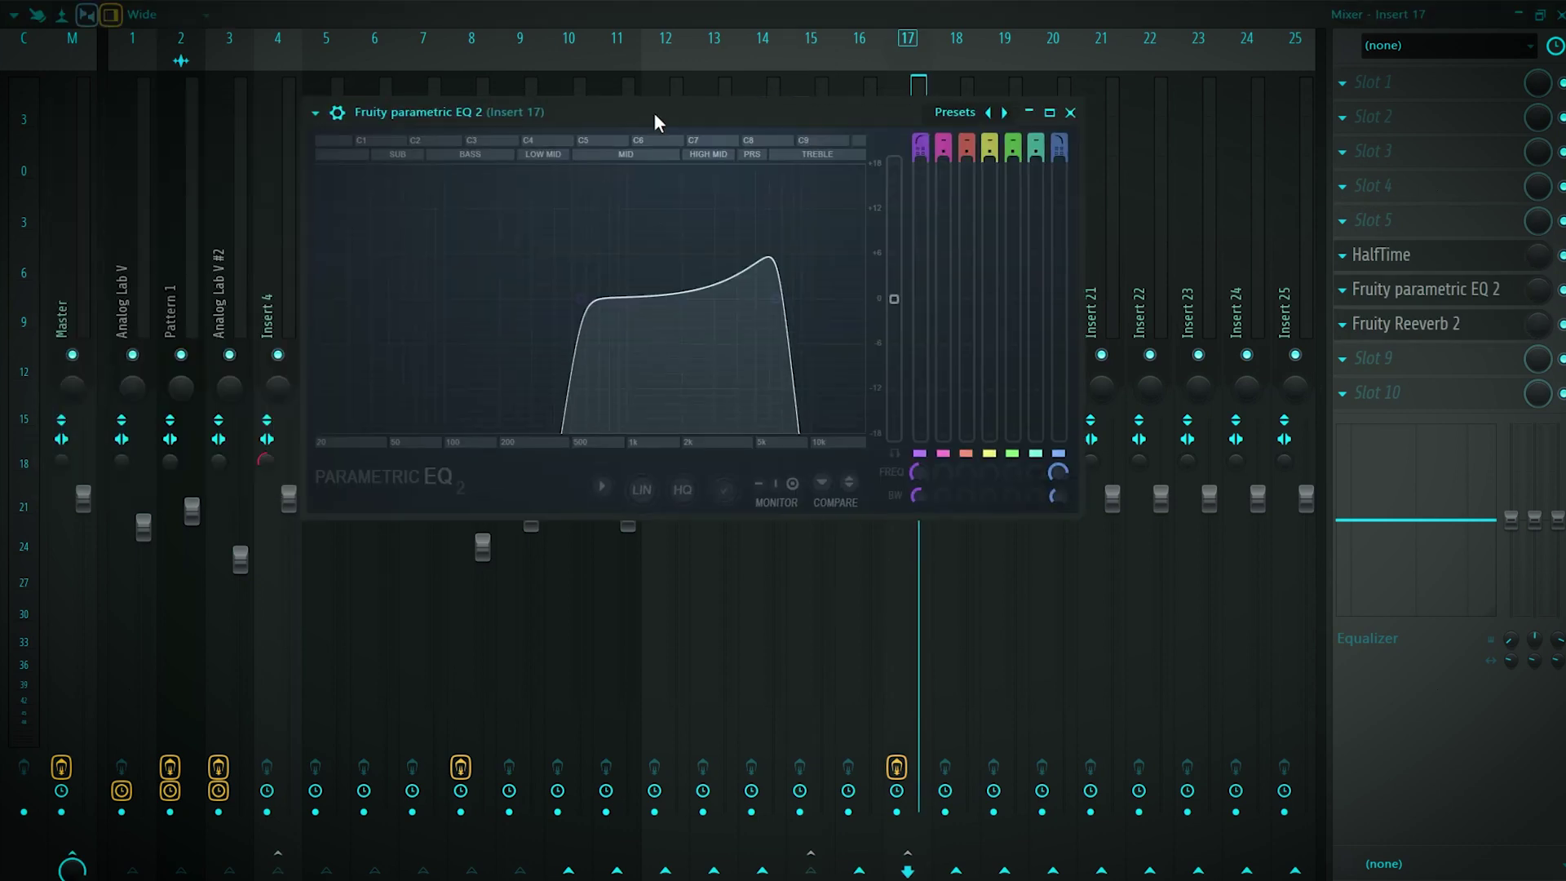
pyautogui.moveTo(654, 114); pyautogui.dragTo(659, 128)
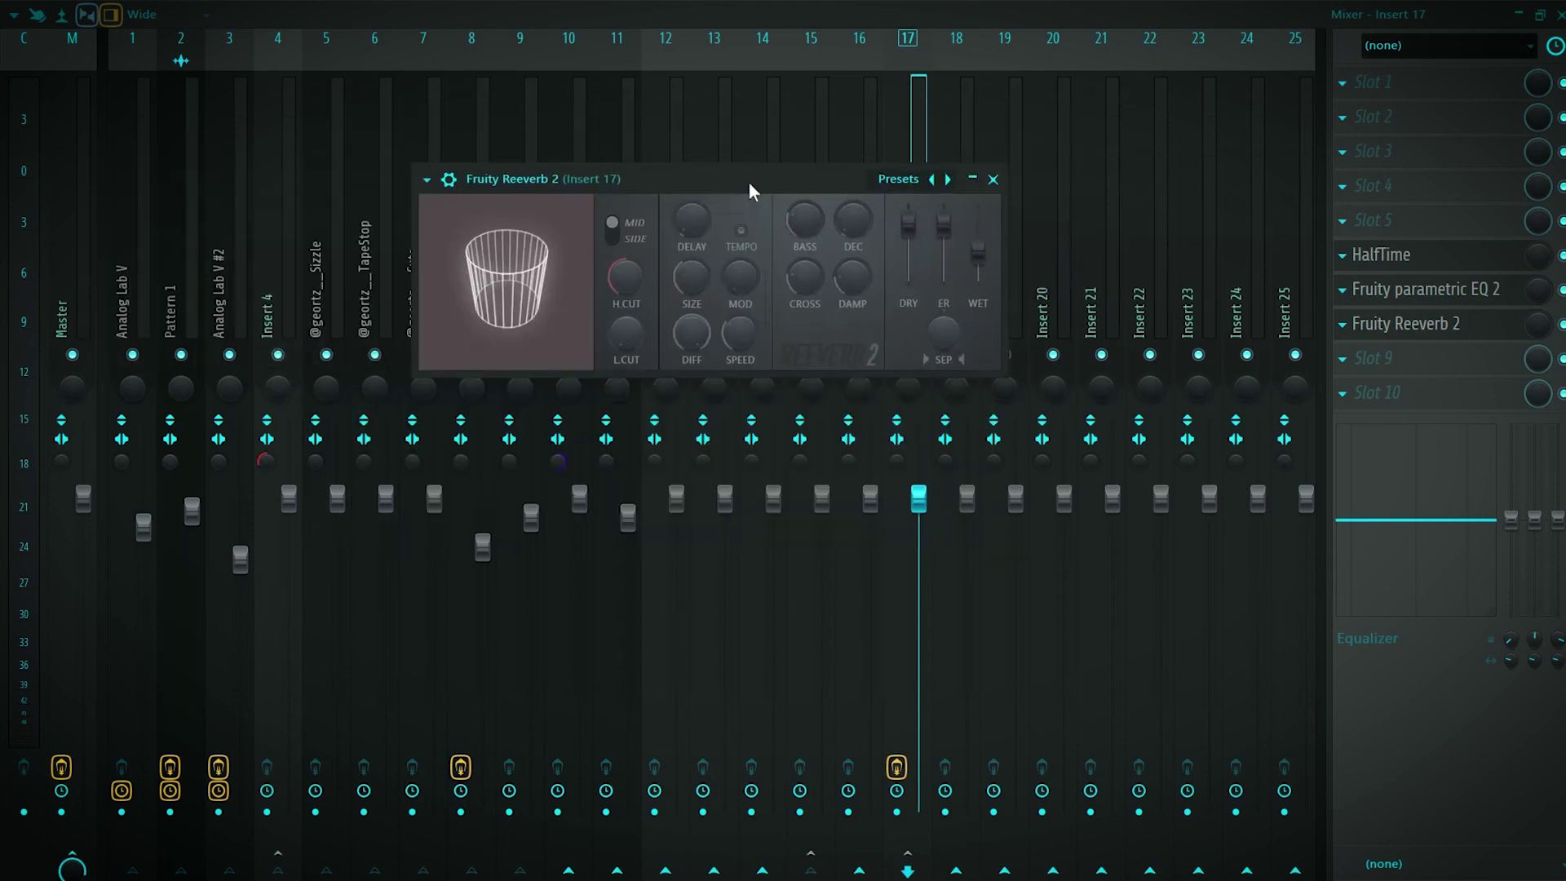
pyautogui.moveTo(747, 181); pyautogui.dragTo(784, 181)
# Check the automation options of HalfTime's mix level on Insert 17 and return to the playlist.
pyautogui.rightClick(1533, 256)
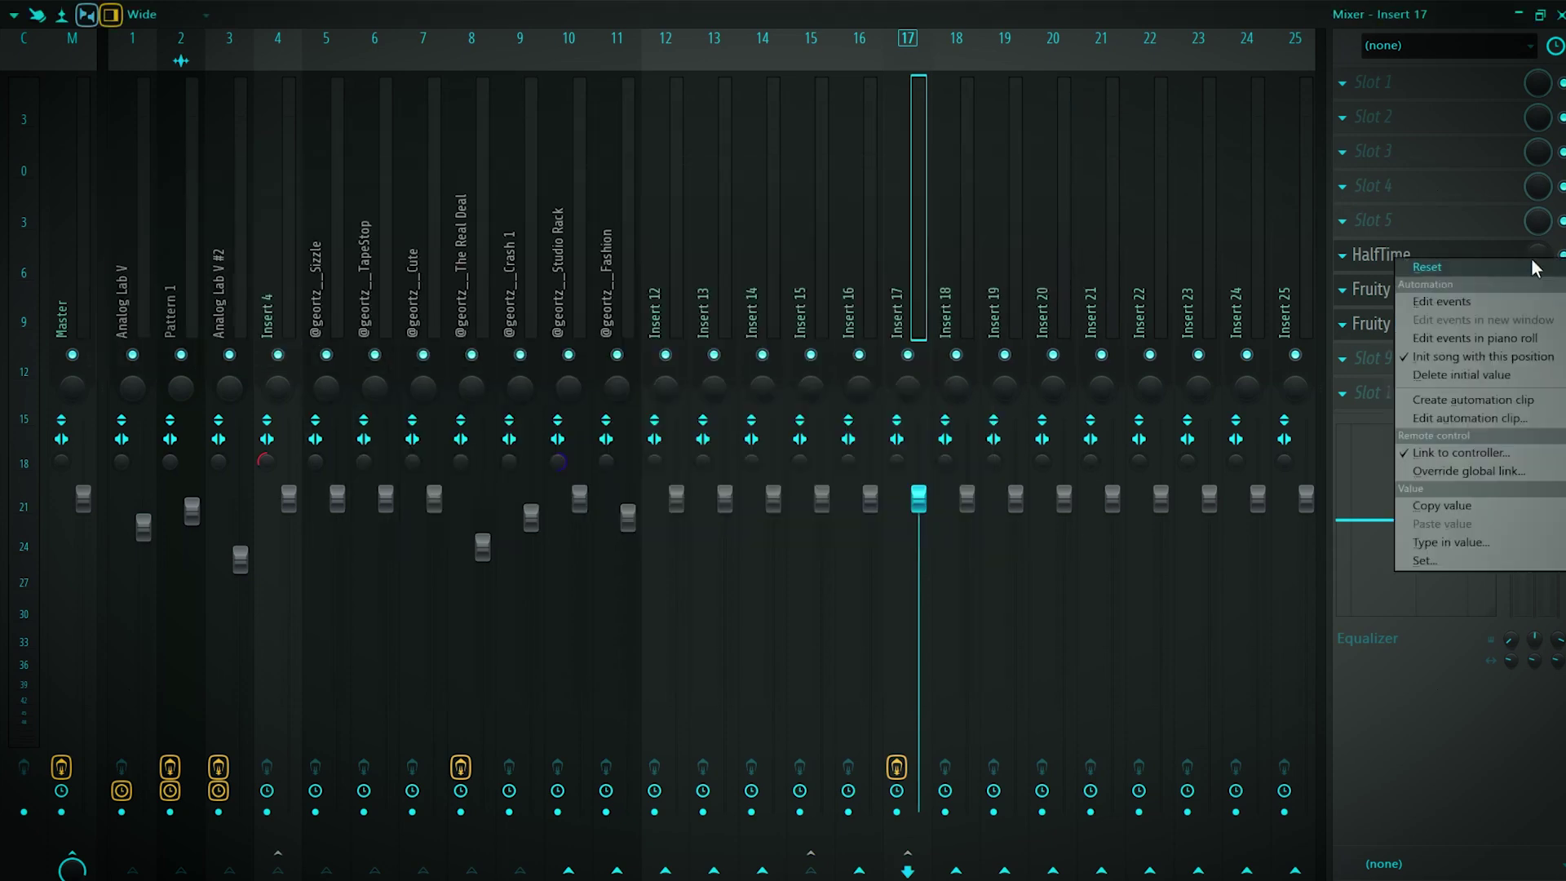
pyautogui.click(924, 210)
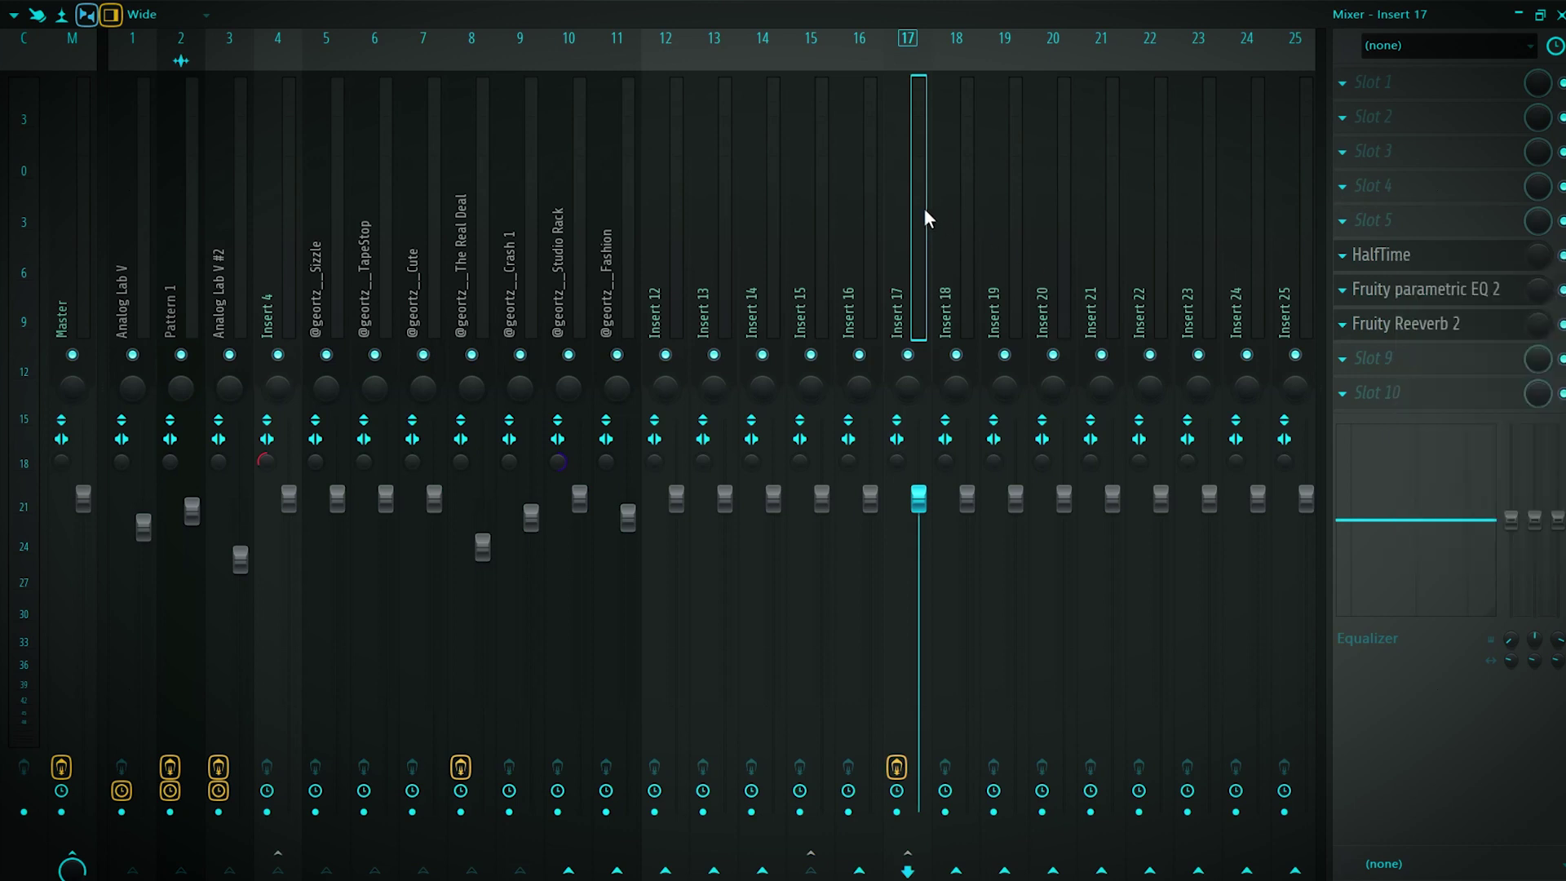
pyautogui.press('F5')
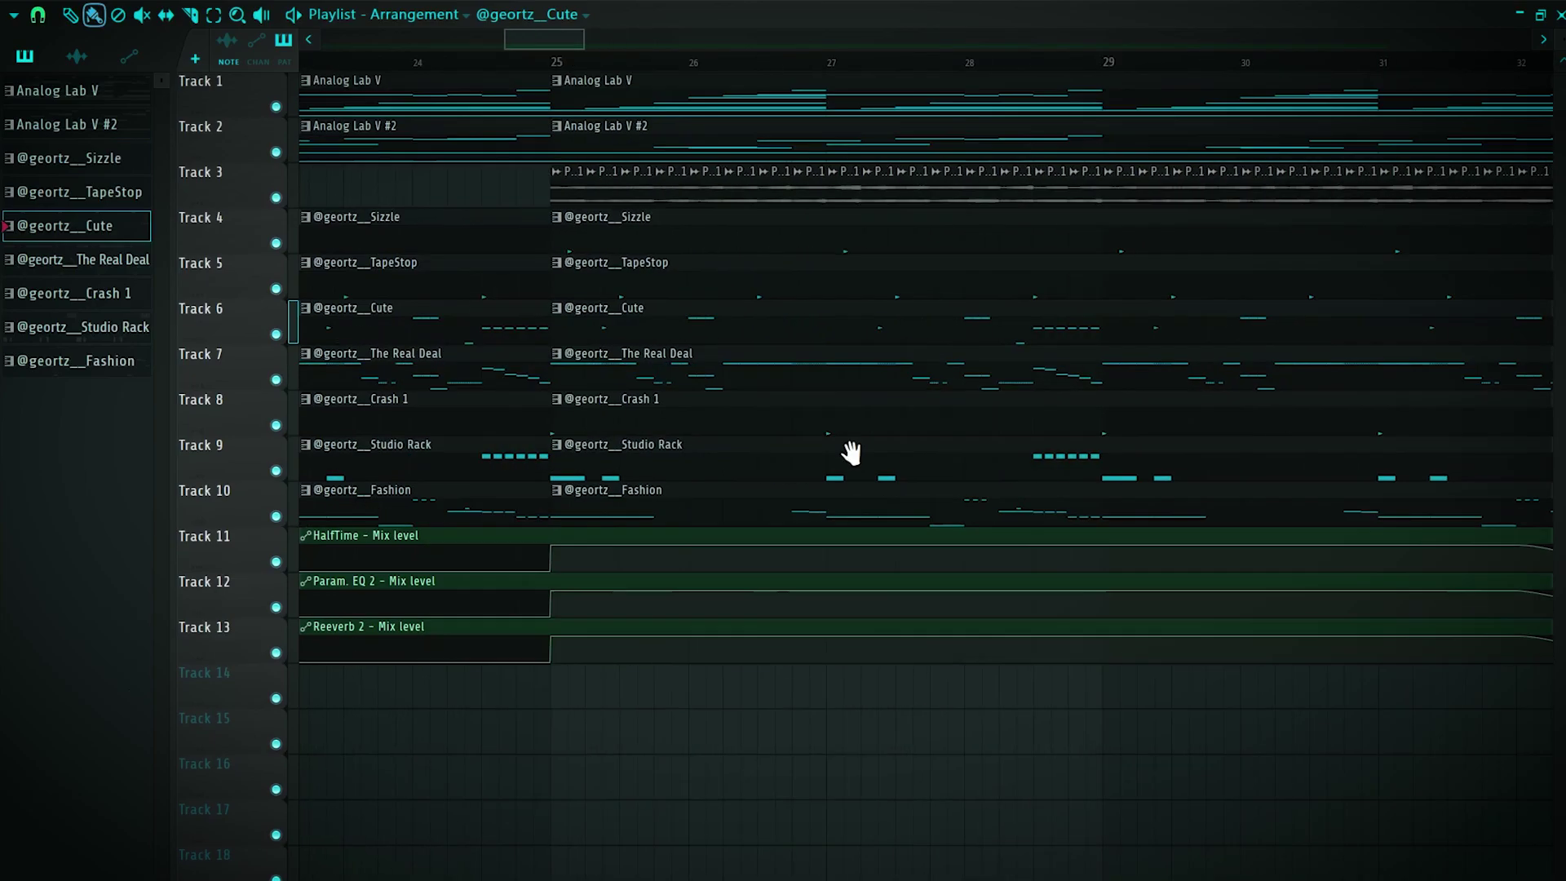